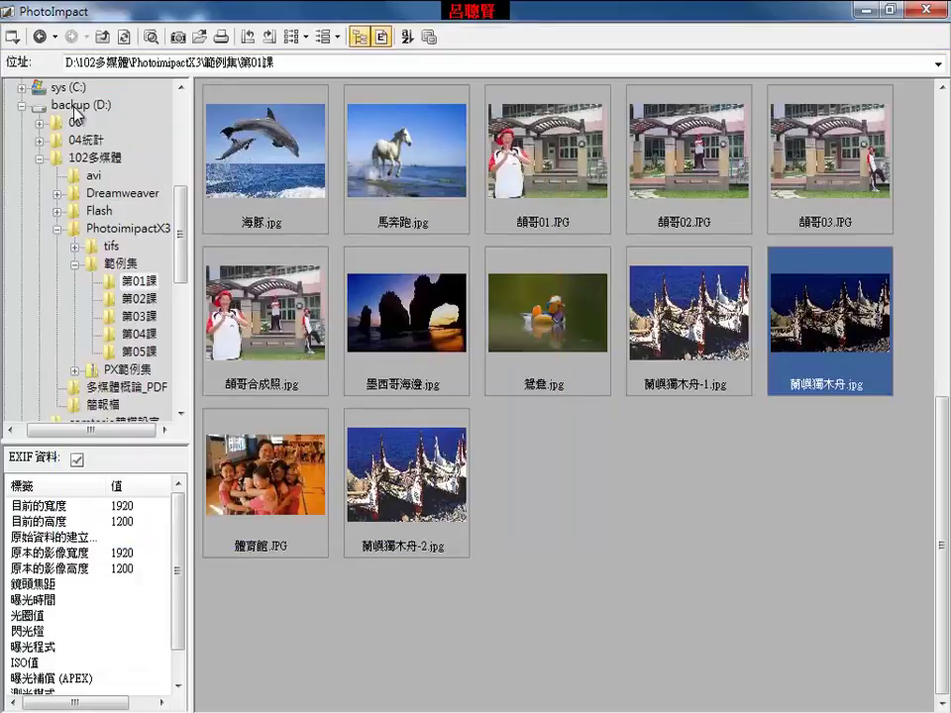
Open 飛翔.jpg from the 第01課 folder in the image browser and move its window toward the middle of the workspace
click(134, 281)
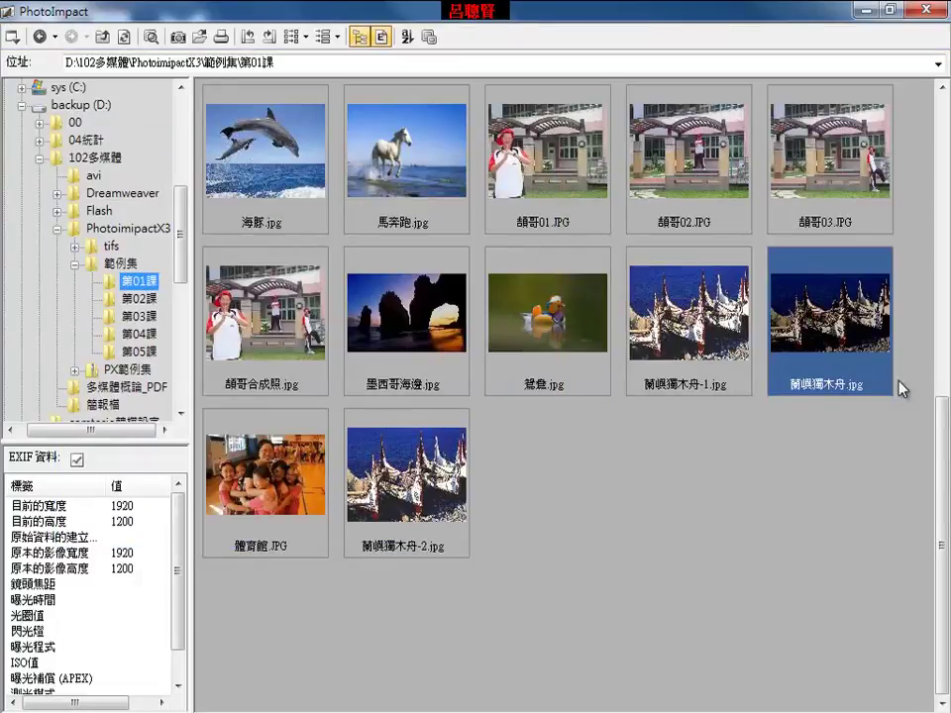
click(934, 210)
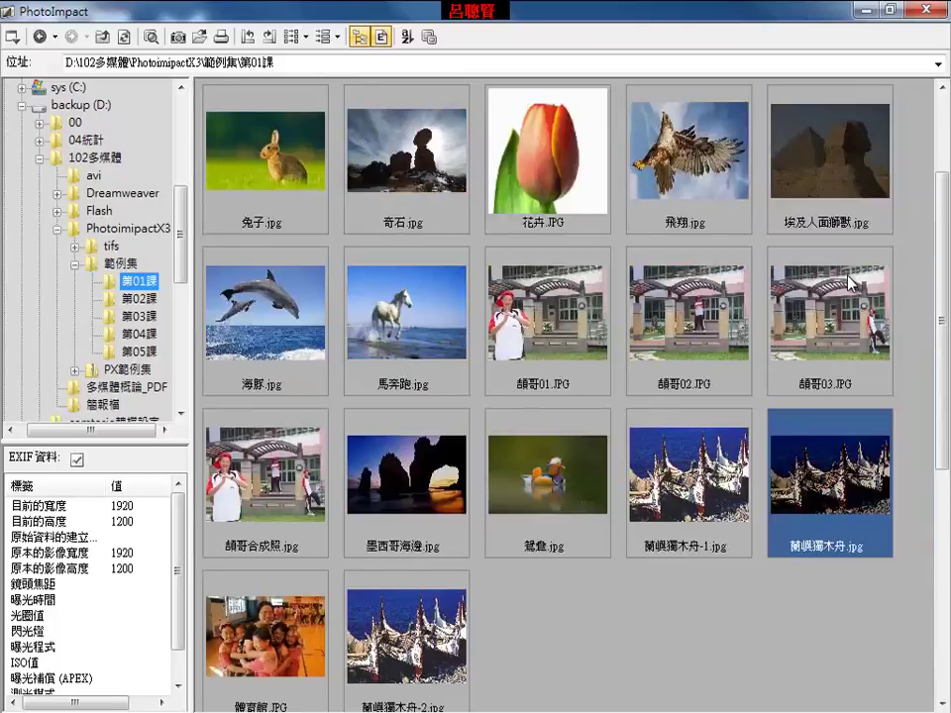
click(681, 161)
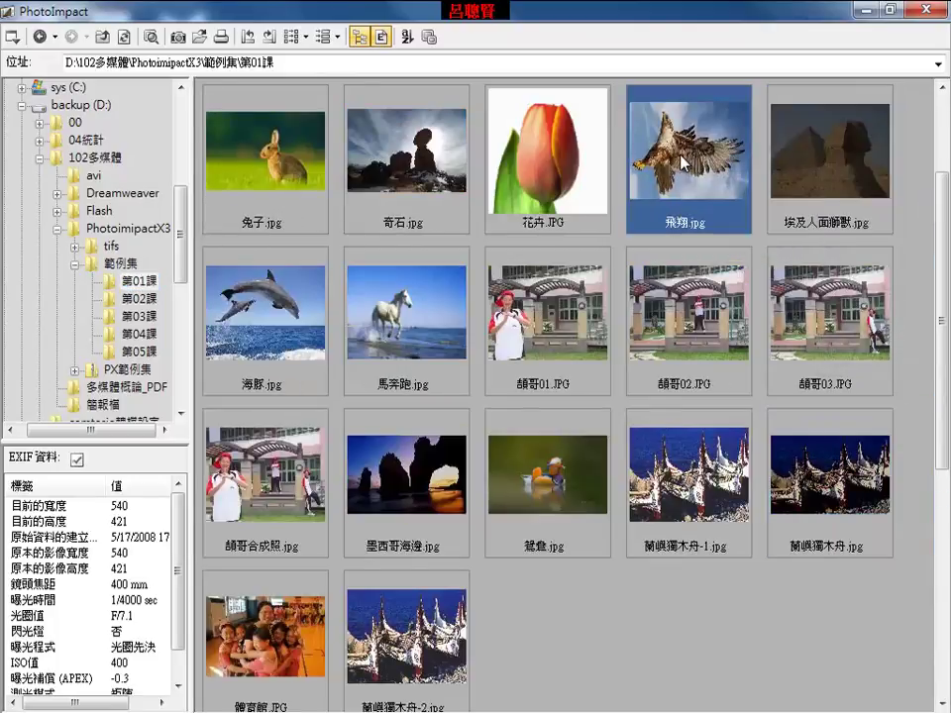
double_click(682, 161)
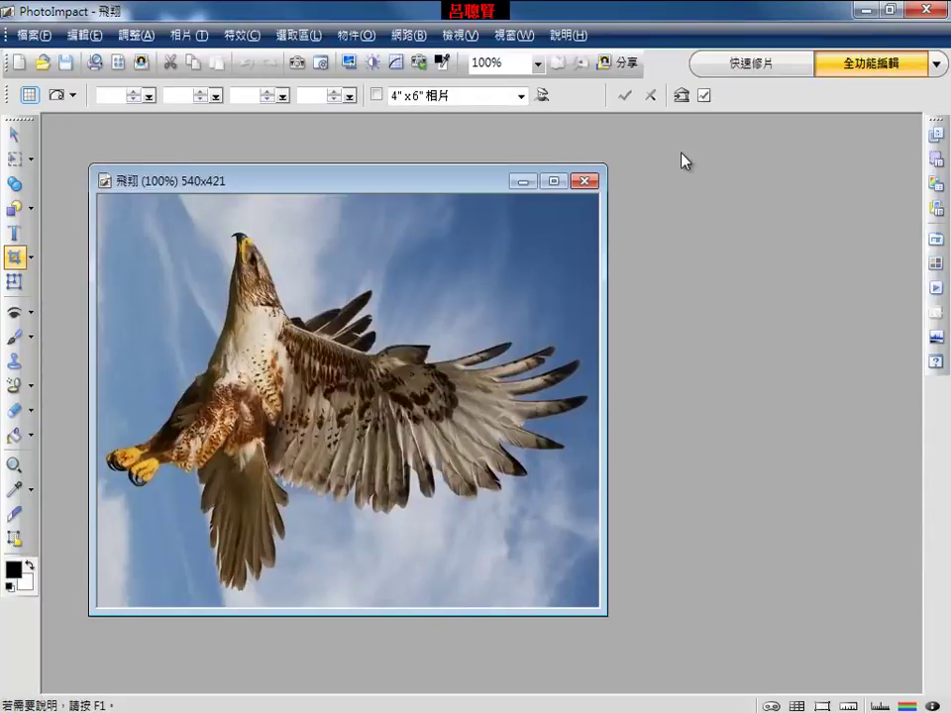
drag(421, 183, 599, 154)
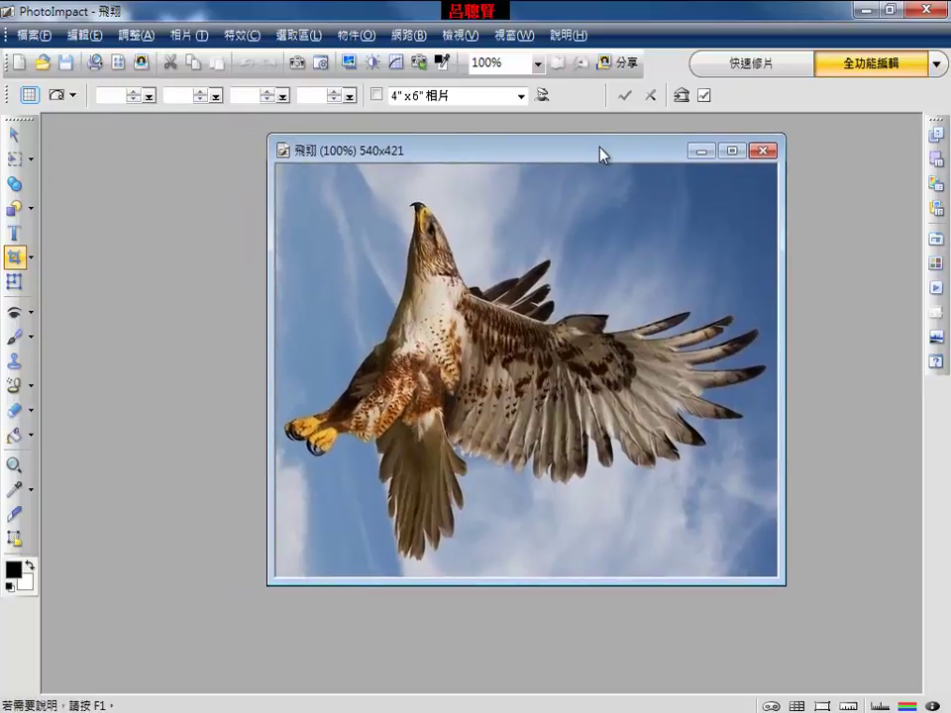
Rotate the 飛翔 eagle photo 90 degrees to the left and minimize its window
click(92, 37)
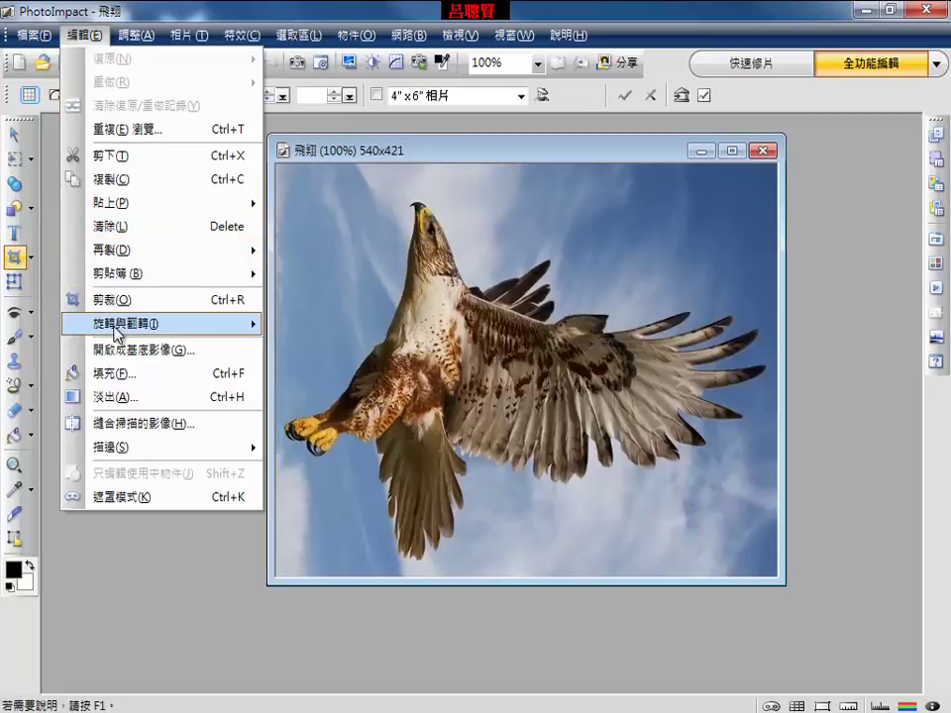
mouse_move(115, 328)
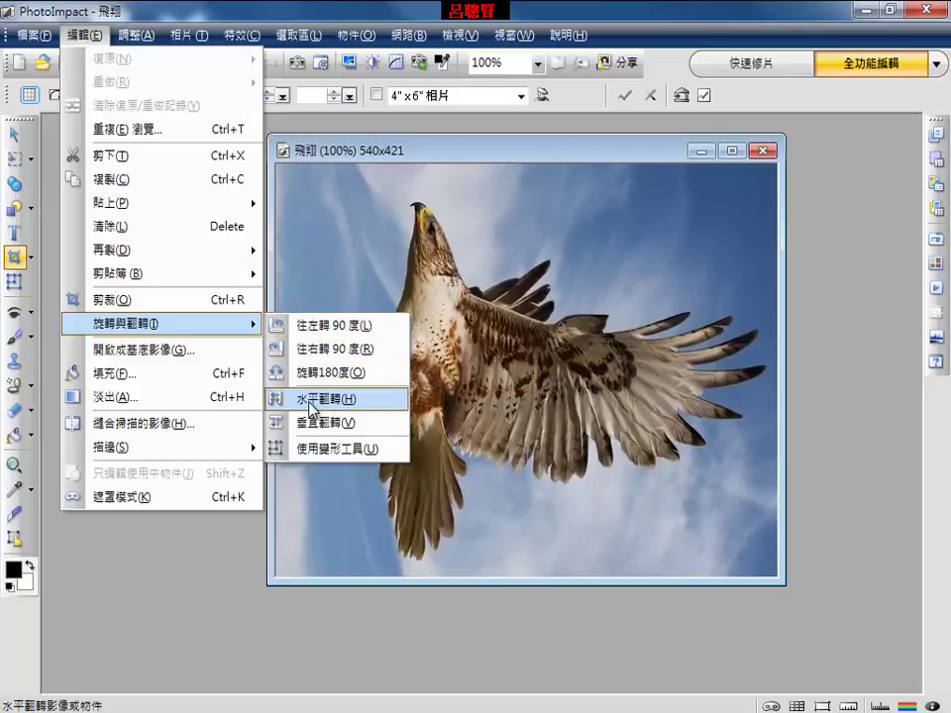
click(364, 325)
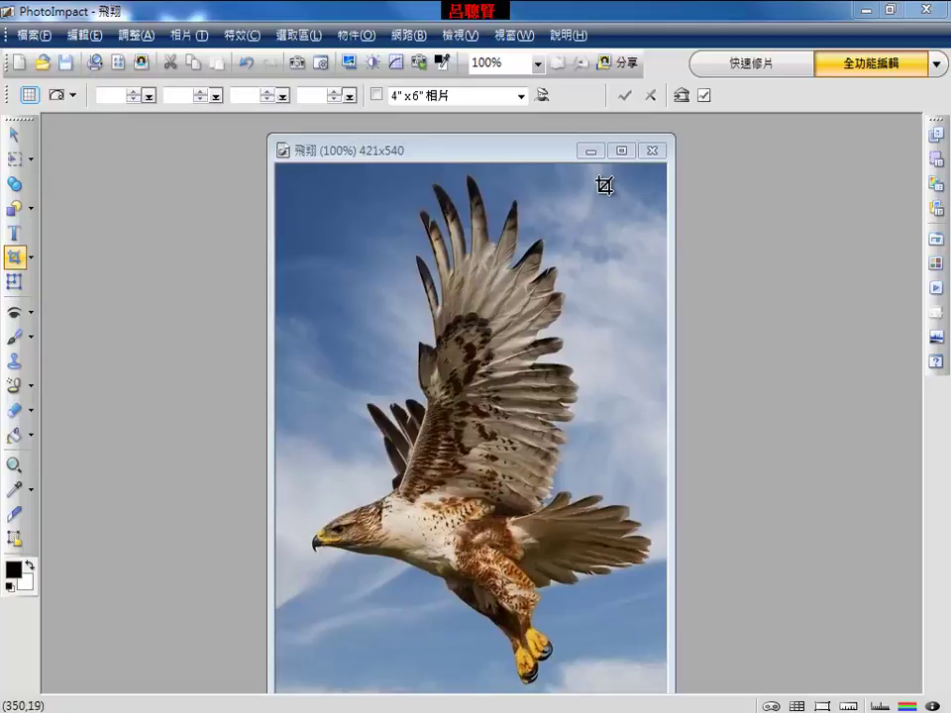
click(589, 151)
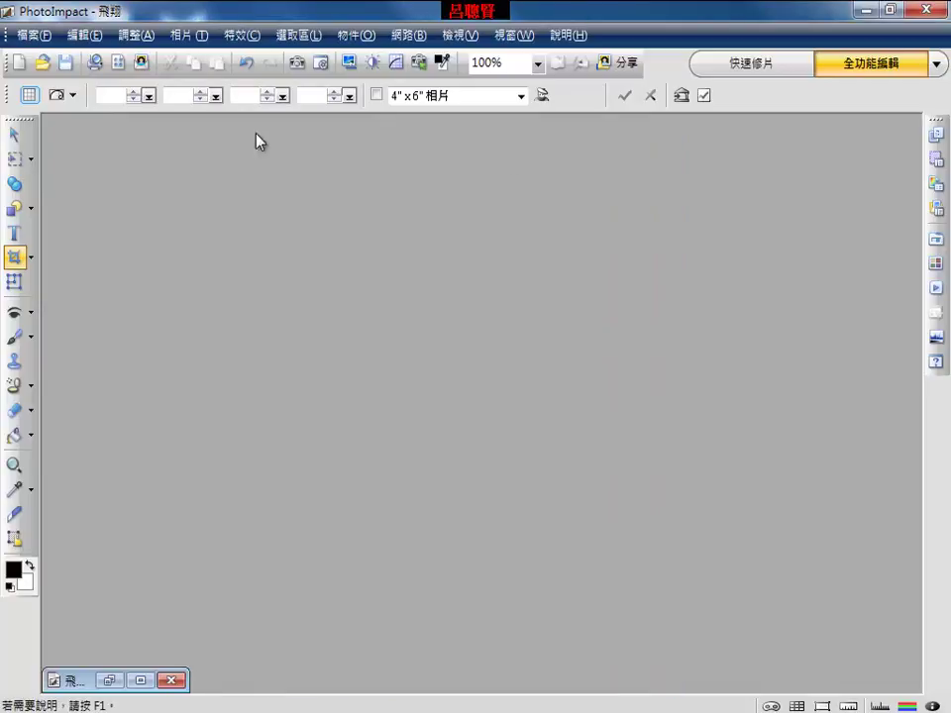
Browse the 第01課 folder again, open 體育館.JPG and move its window to the upper part of the workspace
click(36, 35)
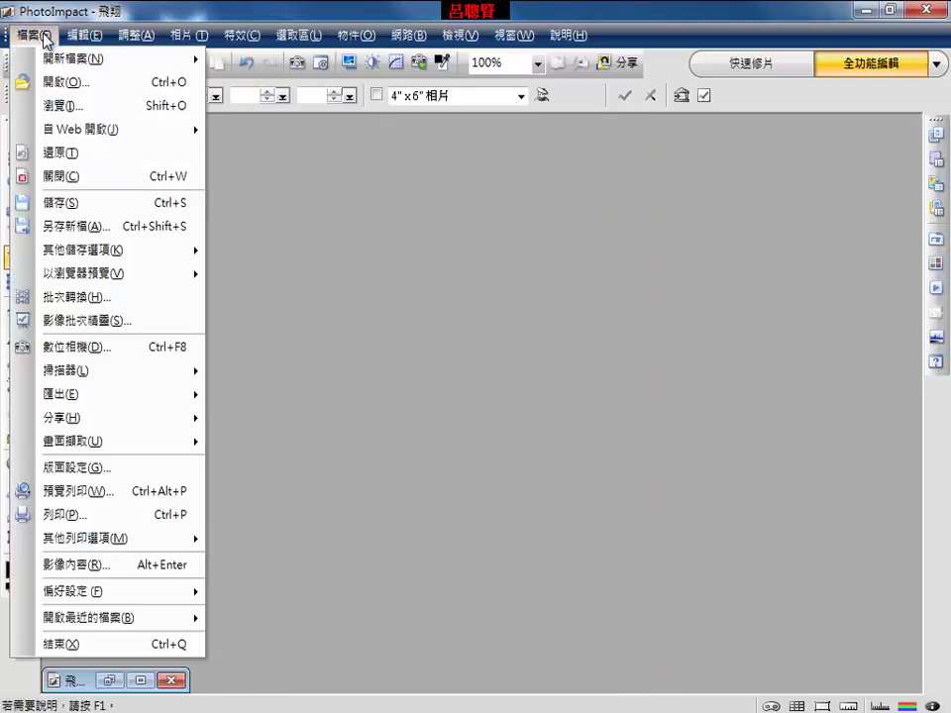
click(71, 106)
scroll(940, 361, down, 3)
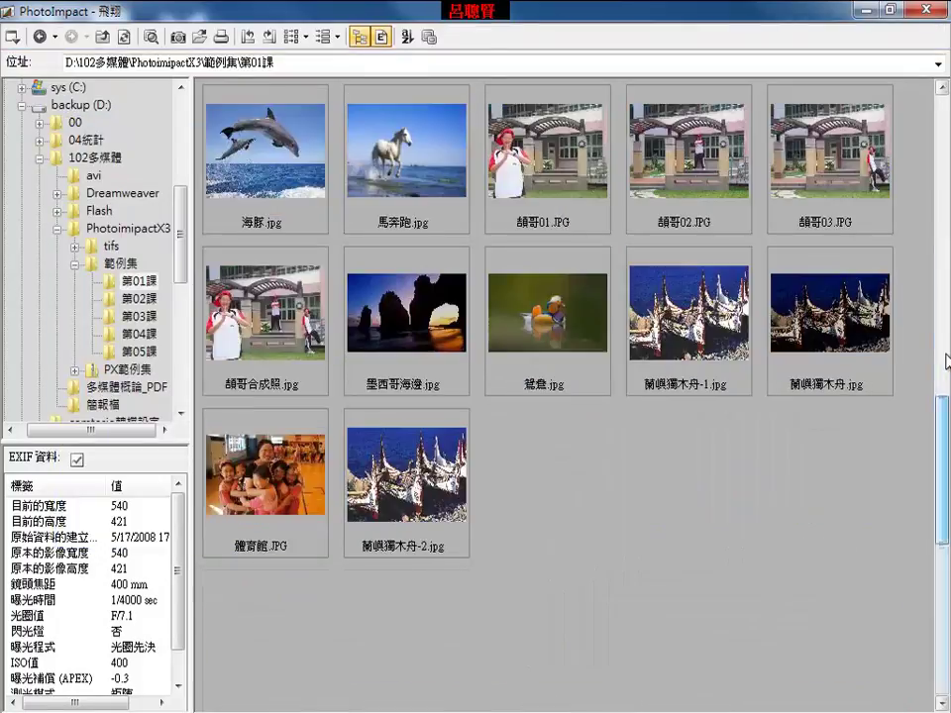
click(289, 500)
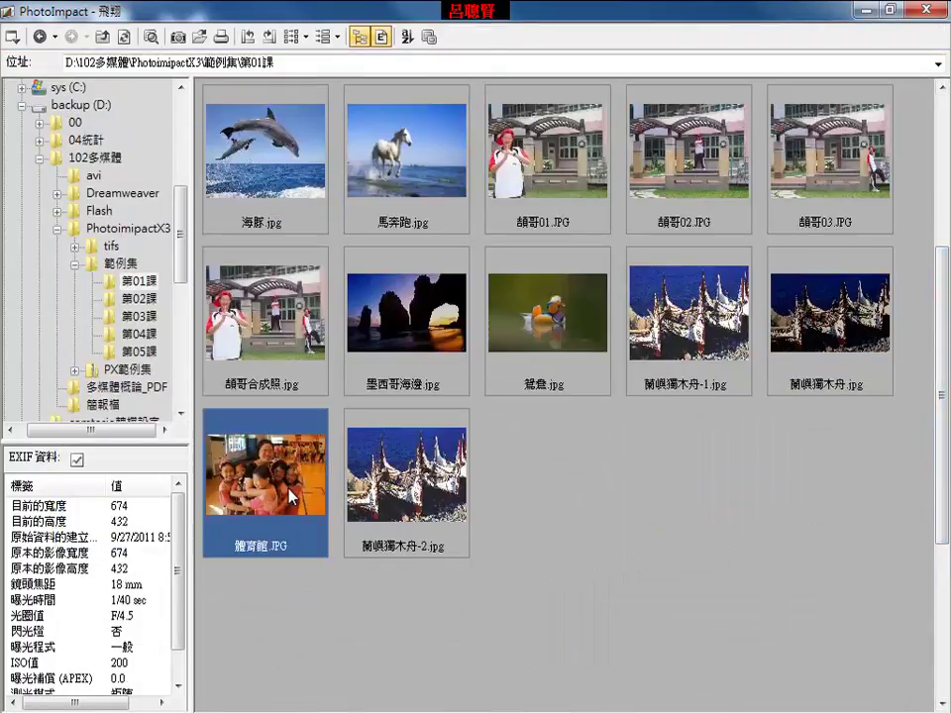
double_click(291, 495)
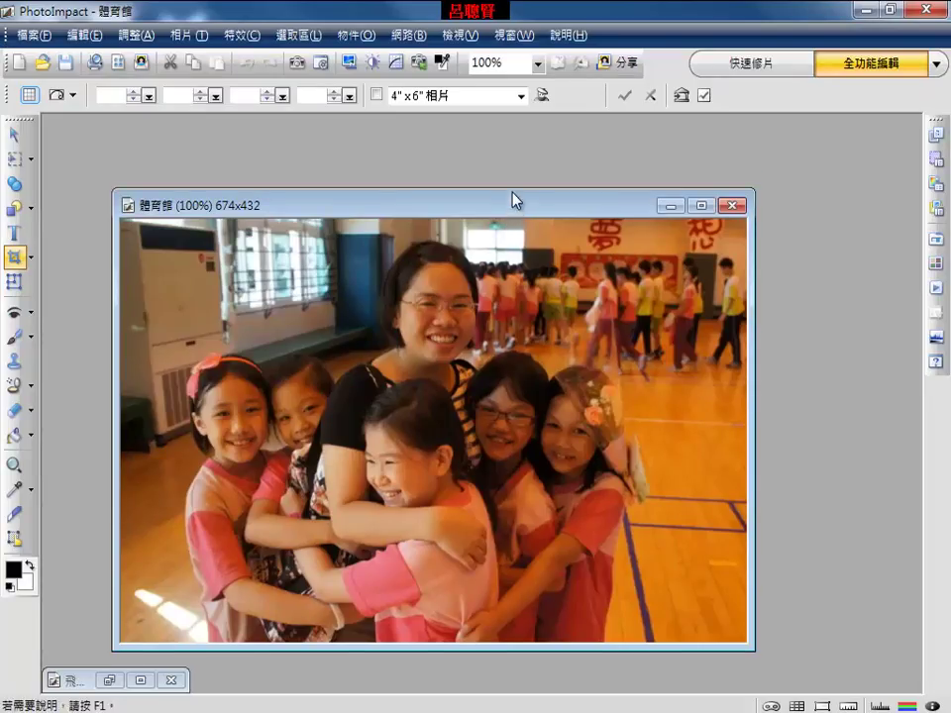
drag(513, 199, 511, 151)
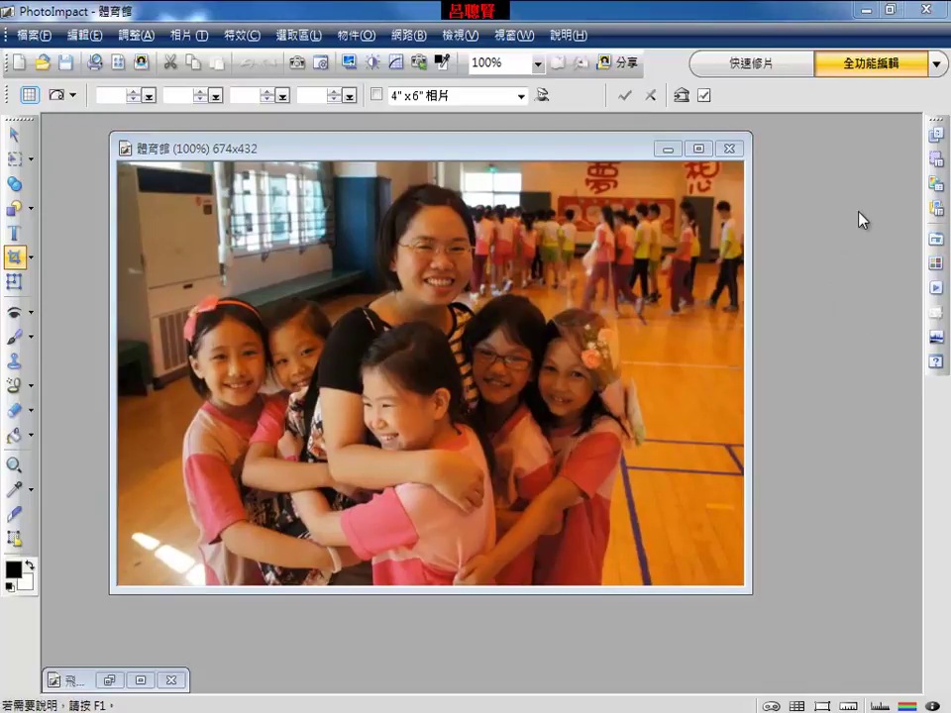
drag(608, 151, 565, 138)
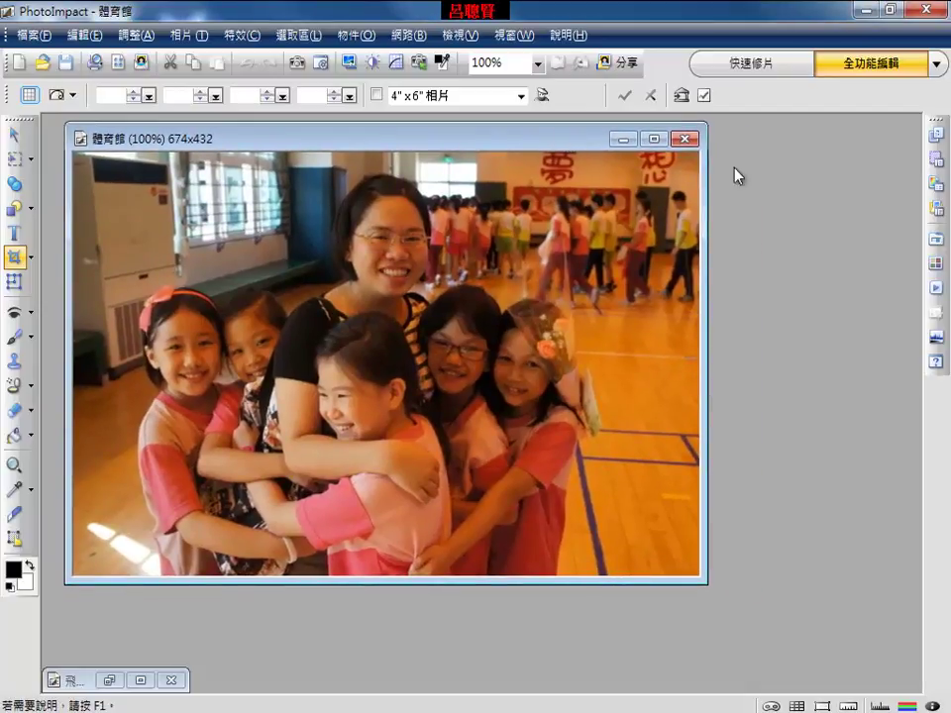
Show the document manager (文件管理員) and use it to switch between the 飛翔 and 體育館 photos, ending on 體育館
click(938, 184)
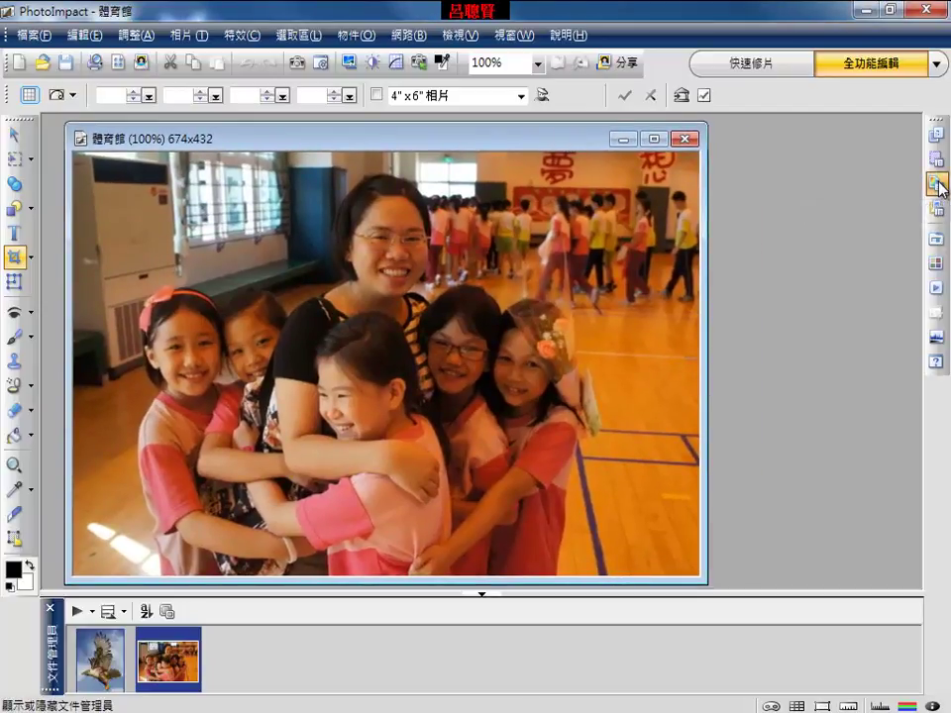
click(104, 664)
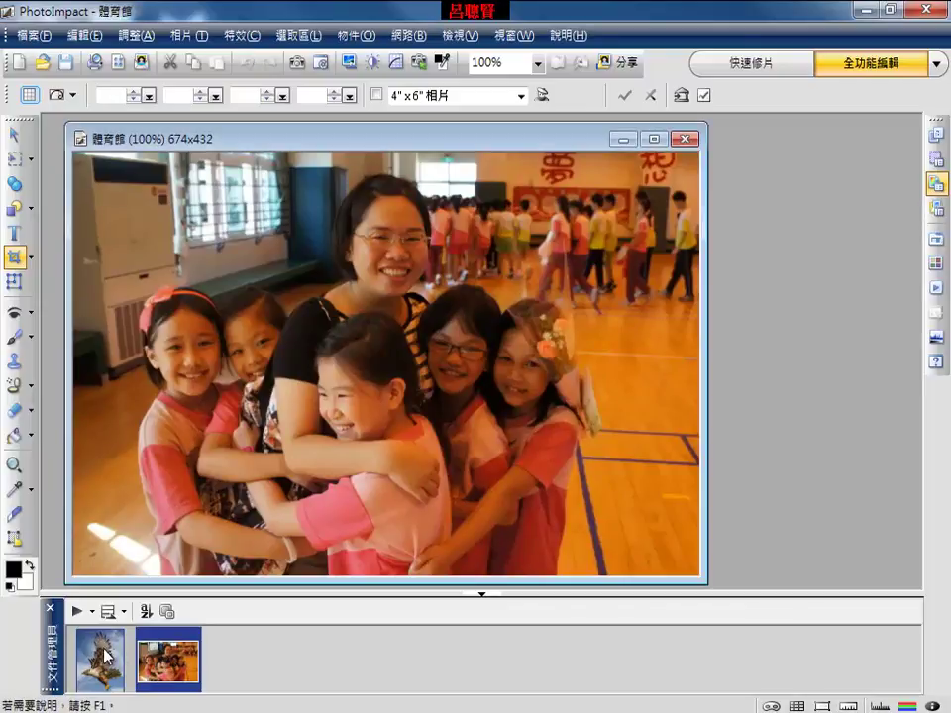
click(102, 674)
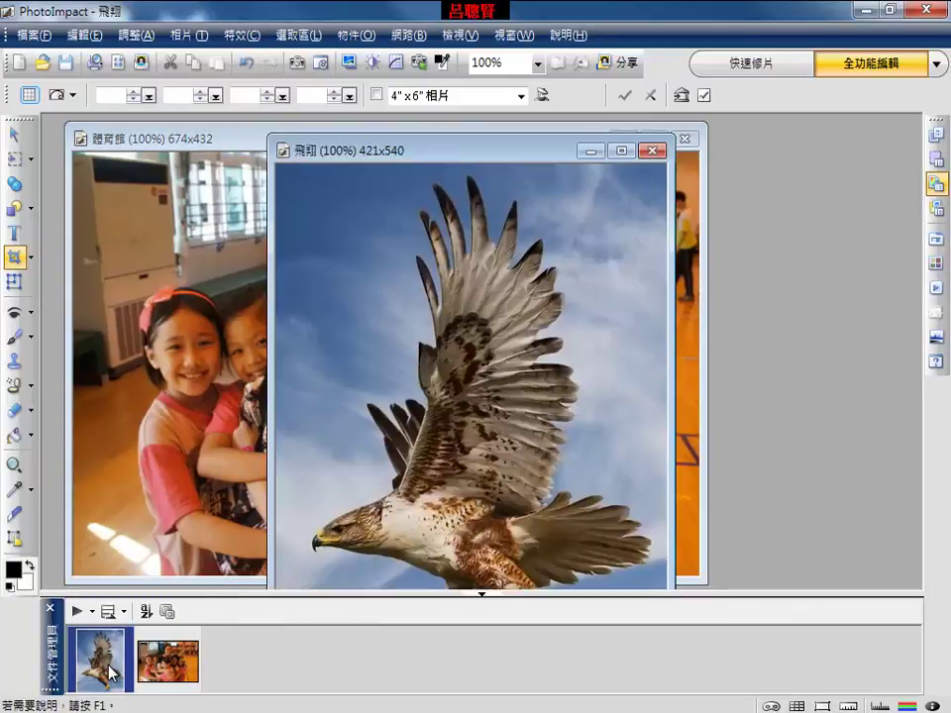
click(184, 666)
click(102, 662)
click(171, 670)
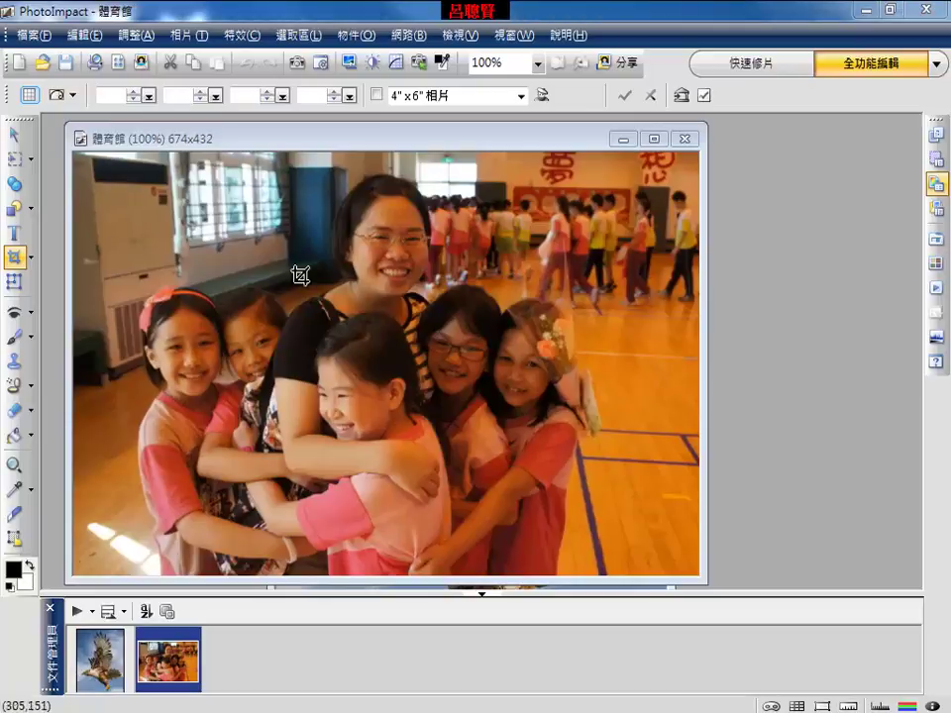
Correct the 體育館 photo's white balance by picking the air conditioner's color as white point, and undo and redo it to compare
click(191, 35)
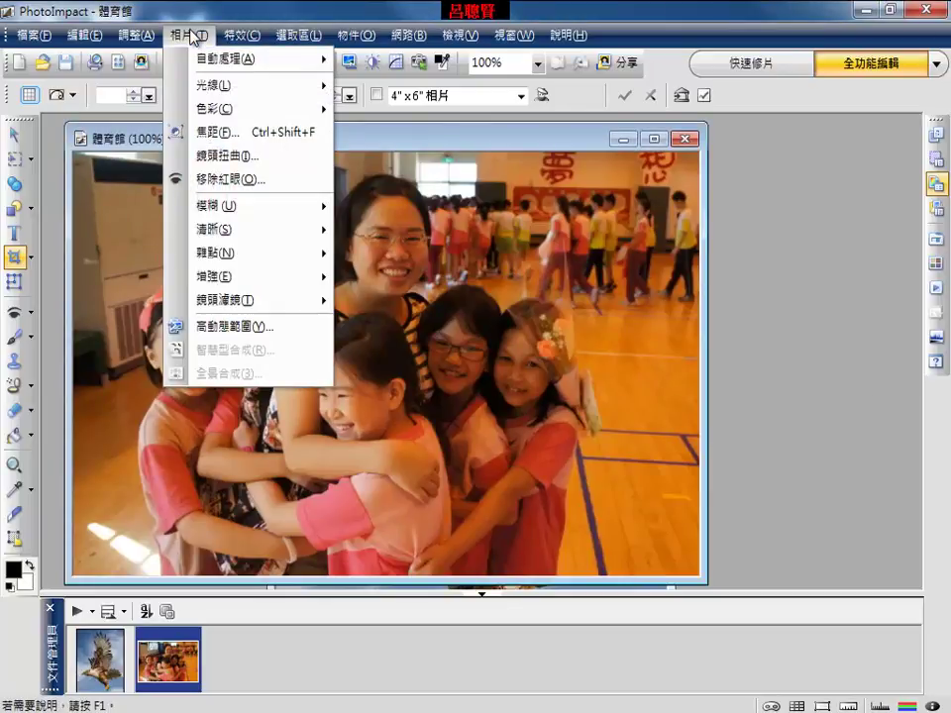
mouse_move(206, 108)
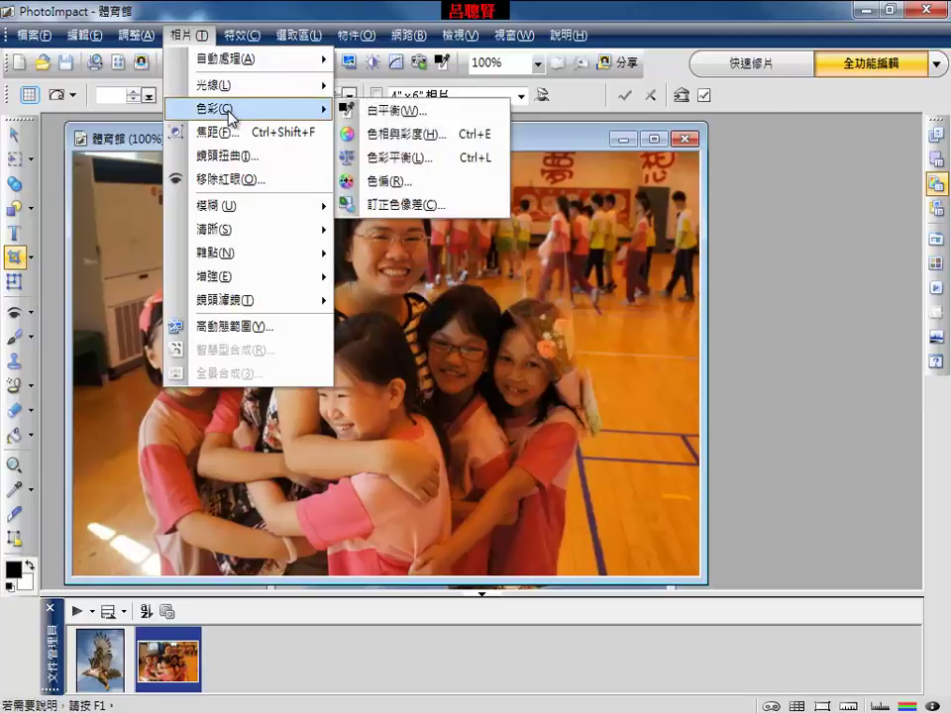
click(409, 111)
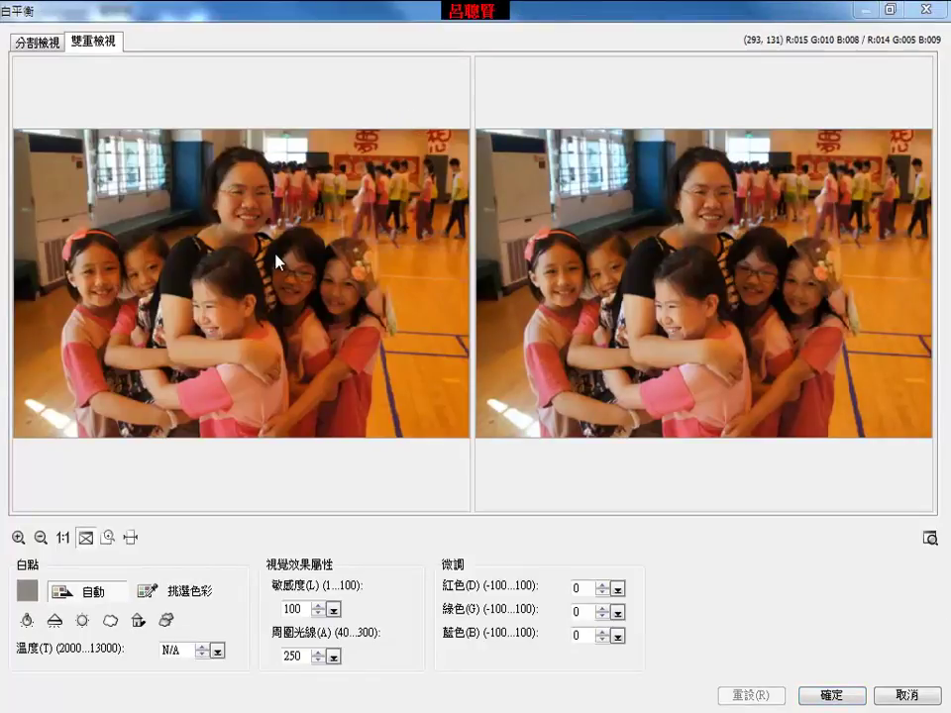
click(178, 596)
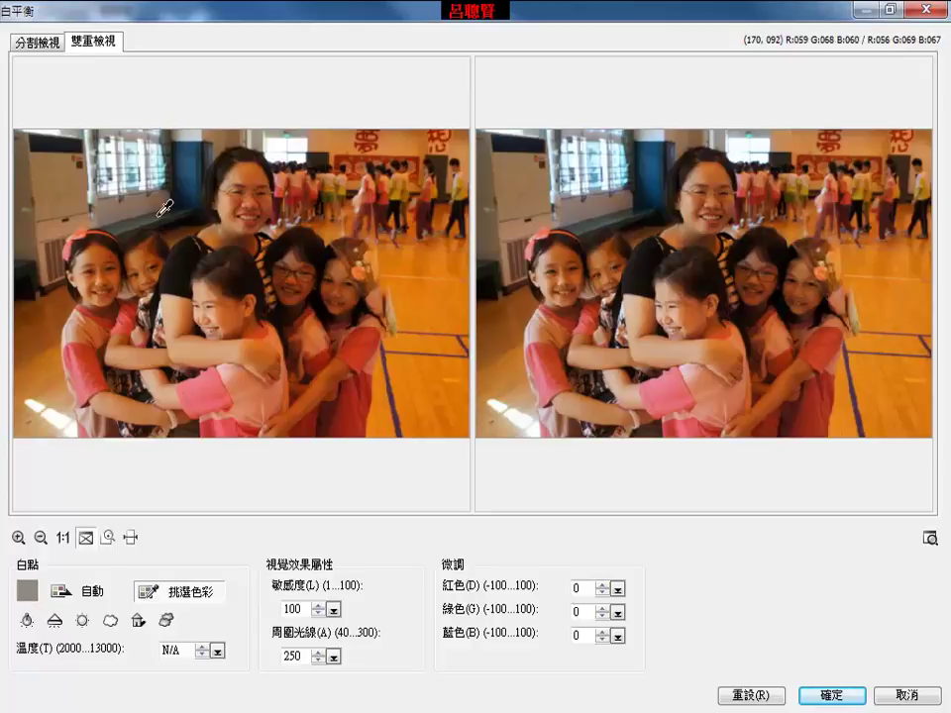
click(63, 181)
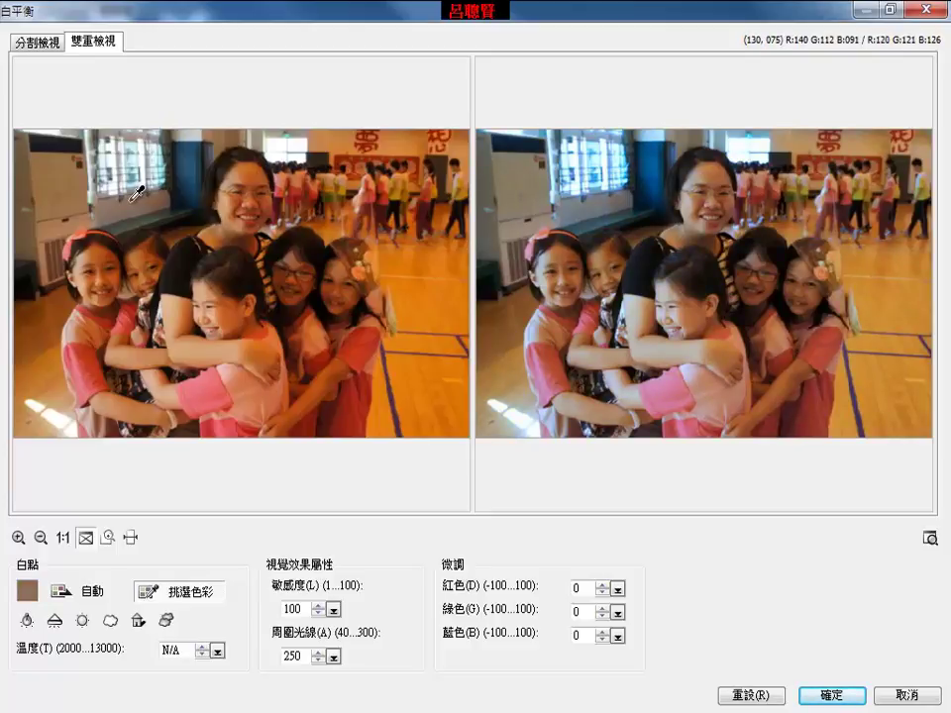
click(69, 181)
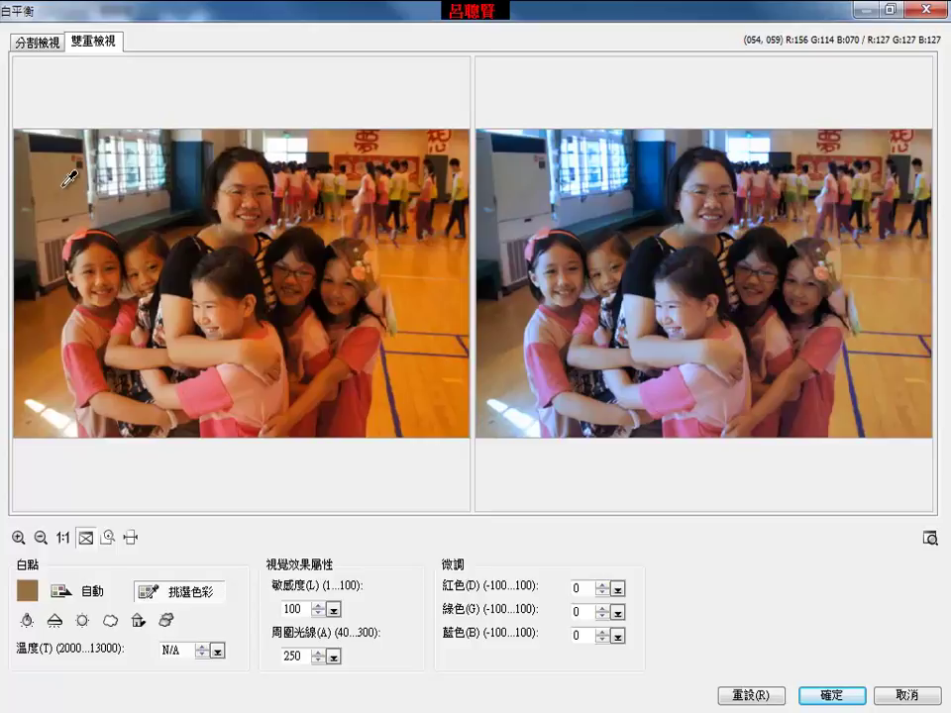
click(834, 696)
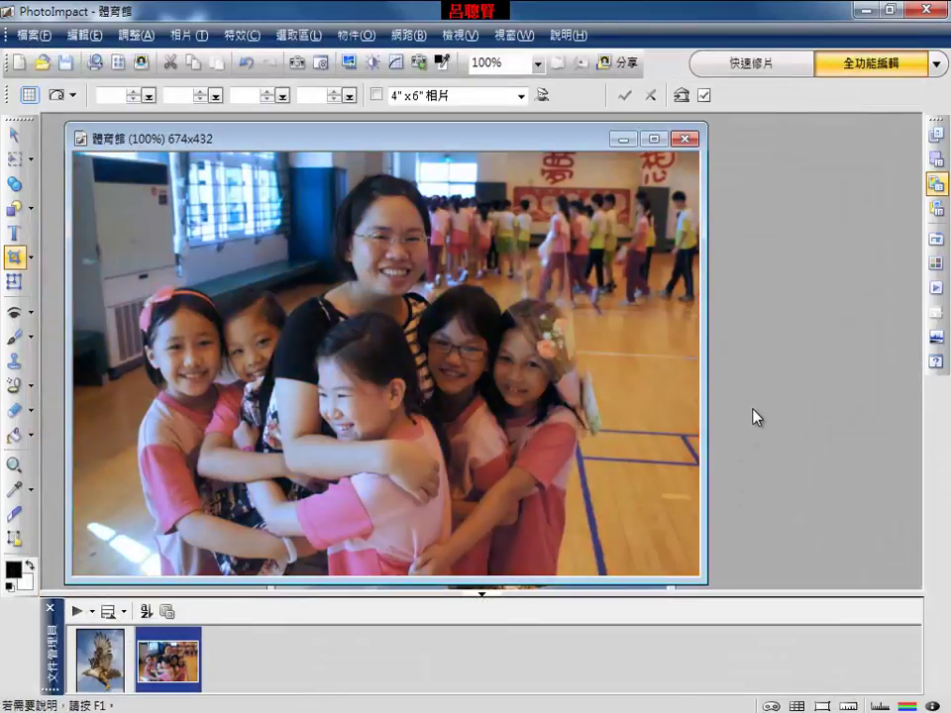
click(246, 62)
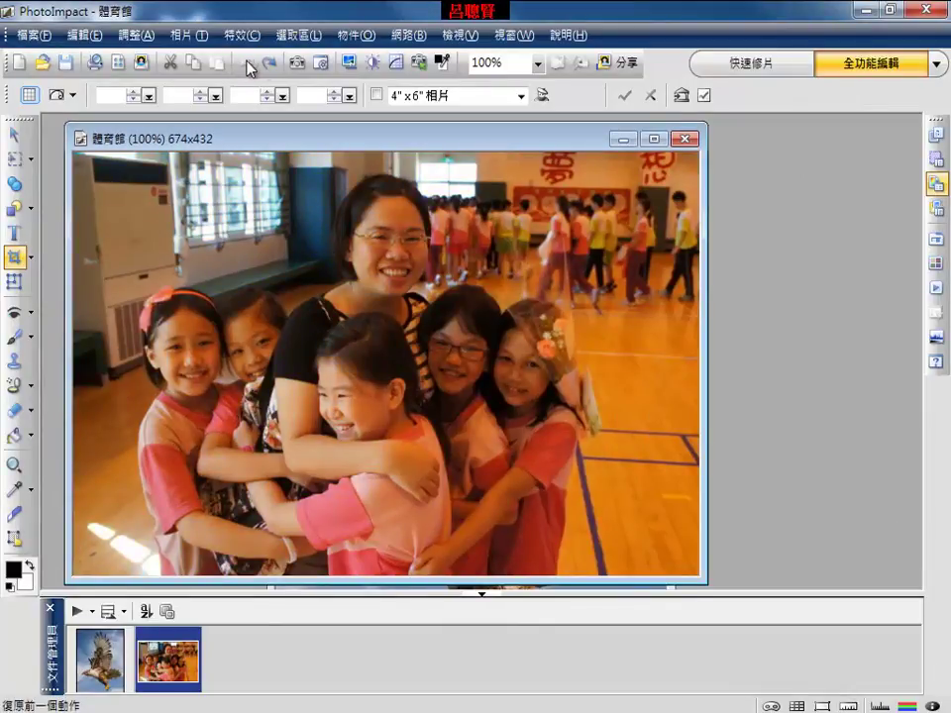
click(269, 63)
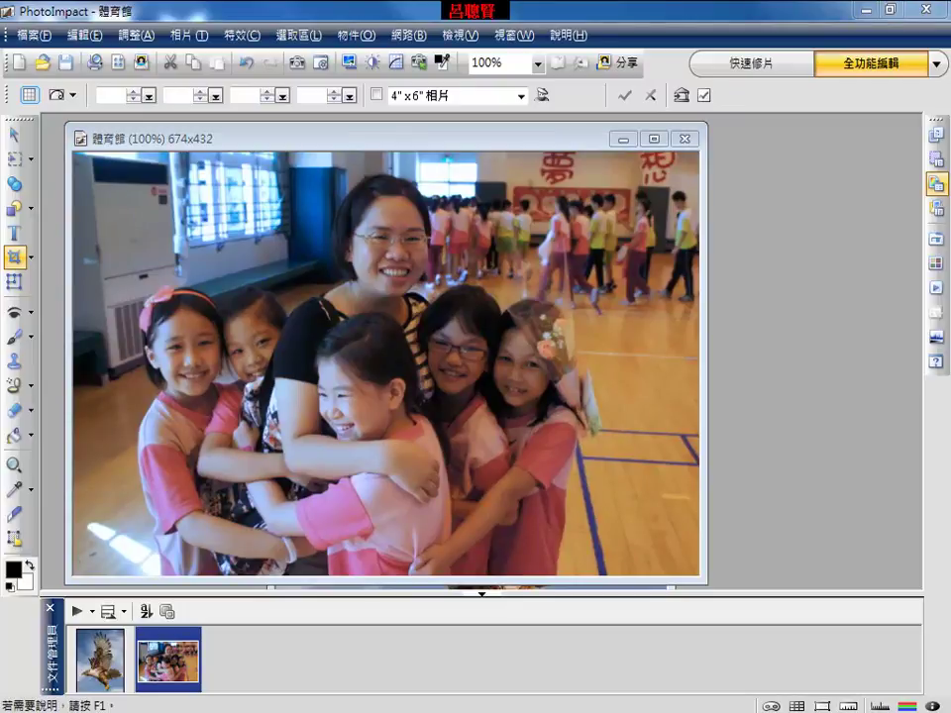
Browse for and open 古城.jpg from the 第01課 folder and move its window to the upper part of the workspace
click(38, 38)
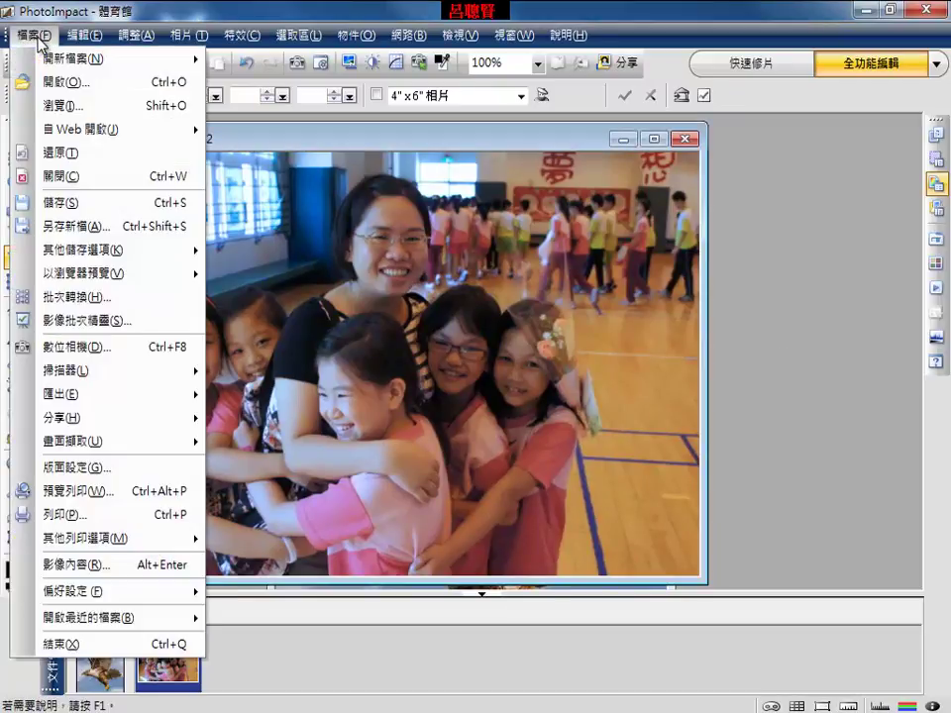
click(65, 104)
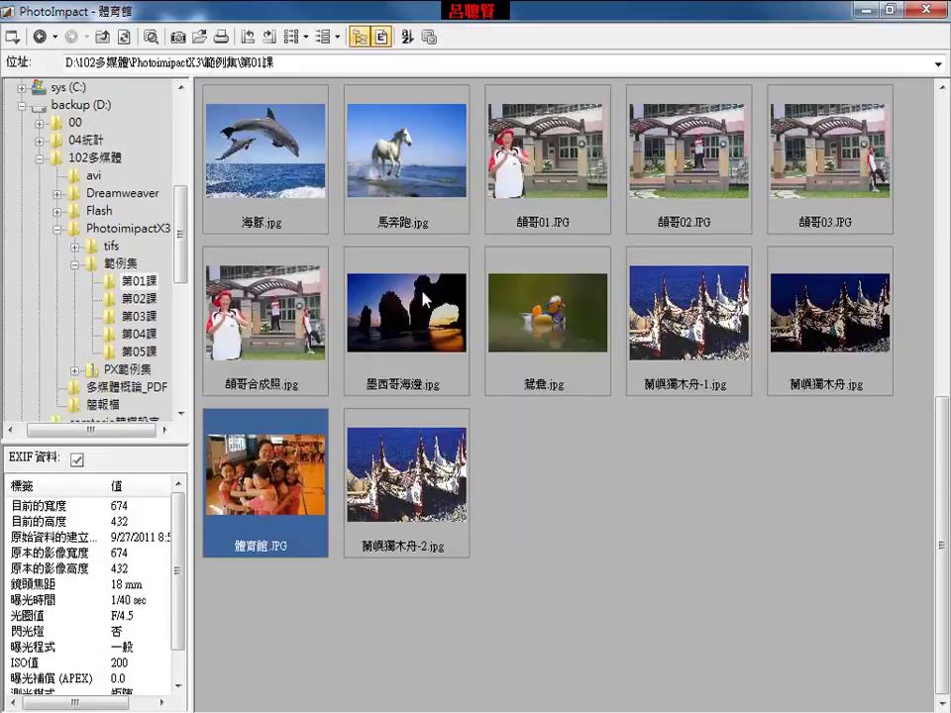
scroll(923, 281, up, 3)
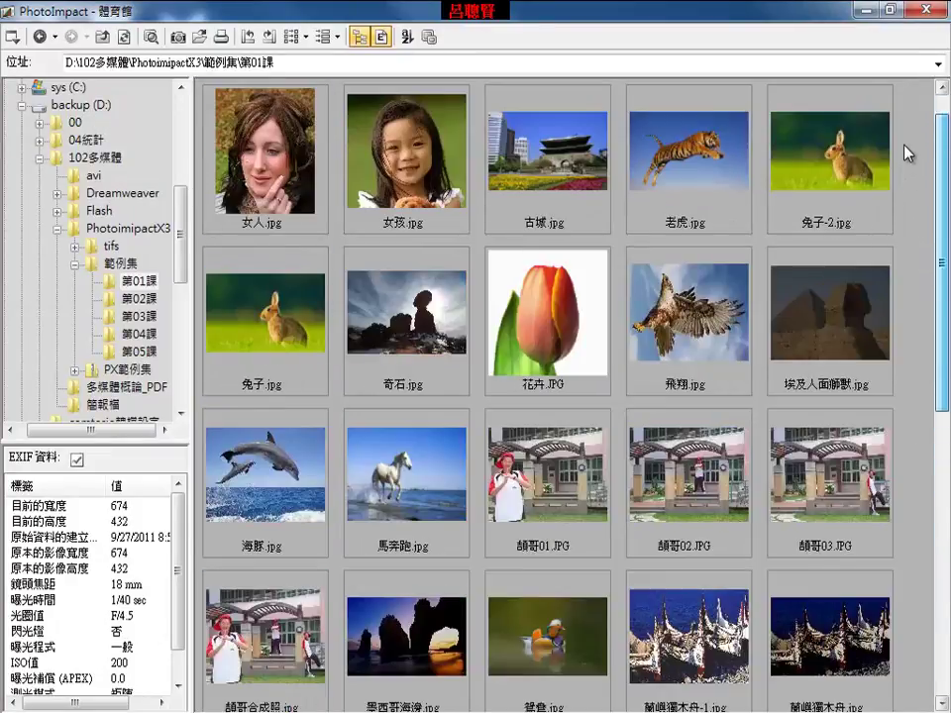
double_click(546, 198)
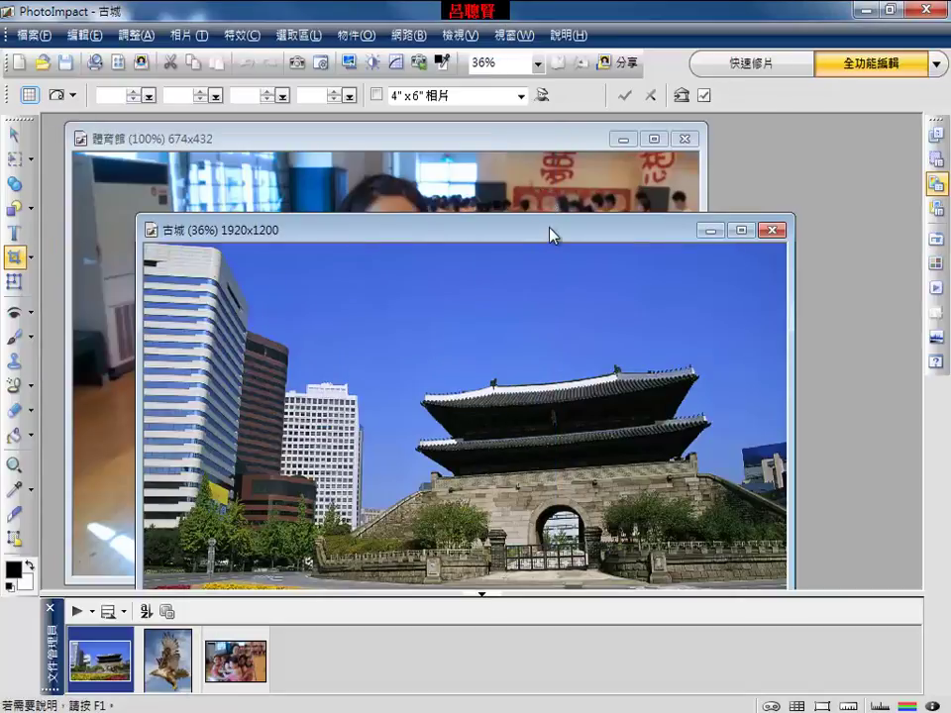
drag(550, 231, 508, 129)
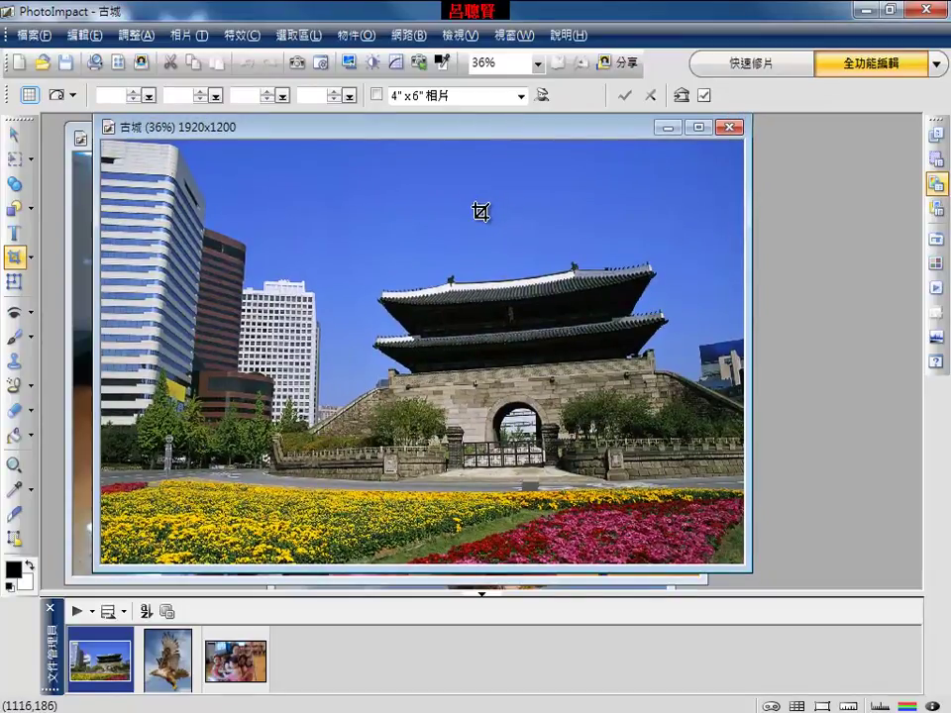
Turn the 古城 photo black and white with 色相與彩度, trying a 彩度 of 100 before applying -100
click(199, 37)
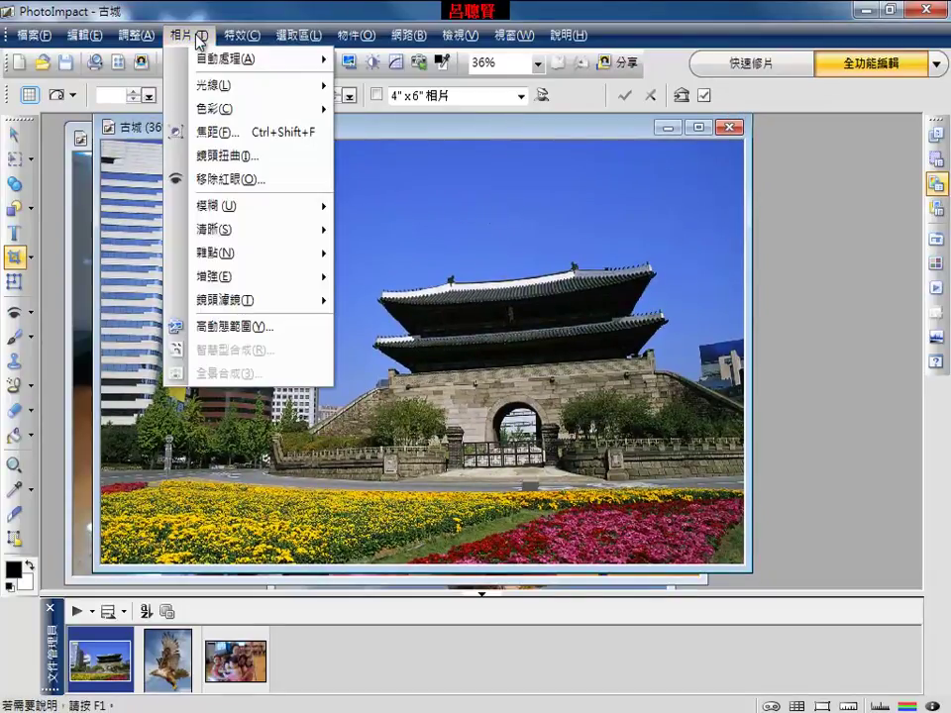
mouse_move(241, 110)
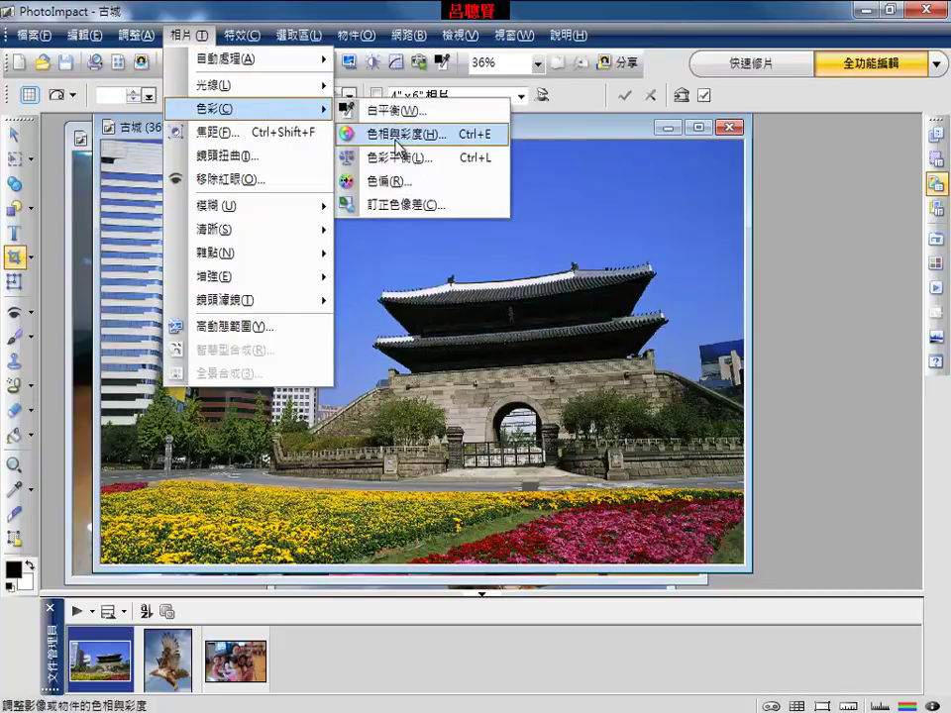
click(342, 137)
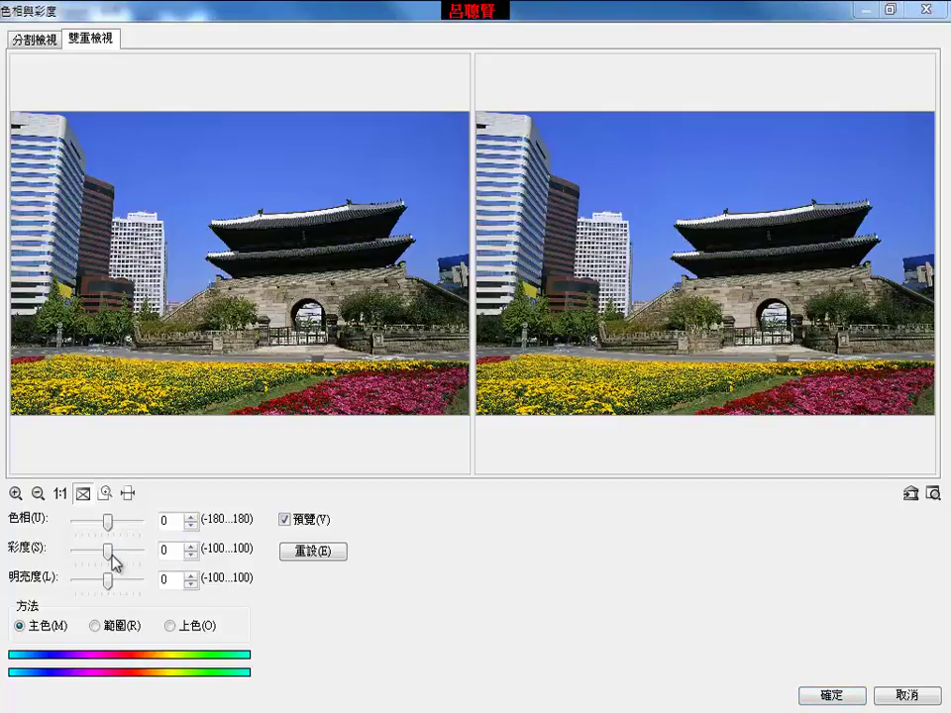
drag(109, 561, 157, 569)
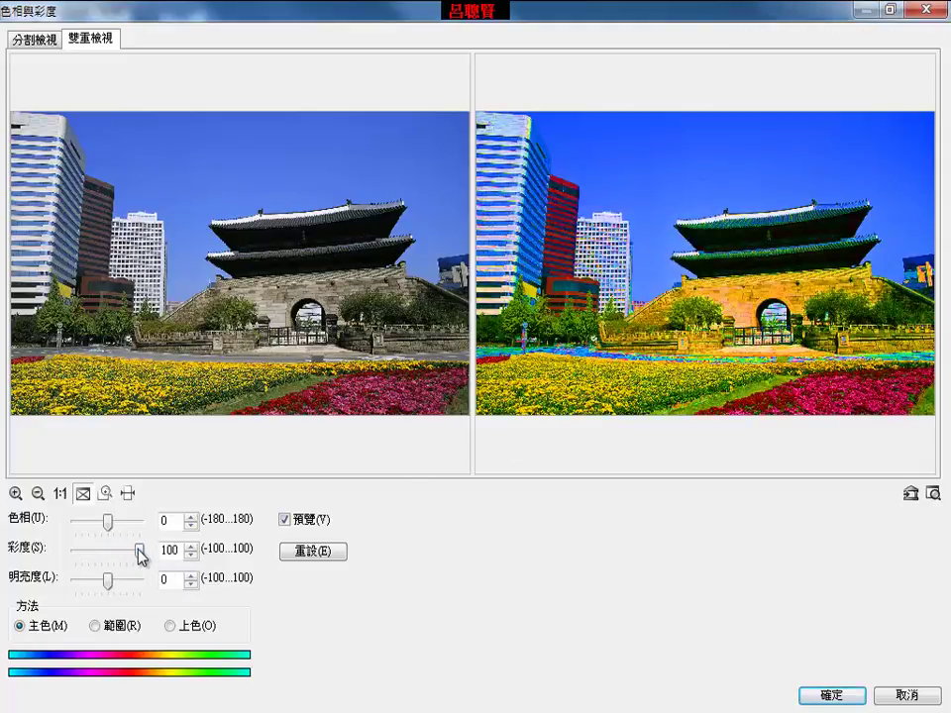
drag(139, 553, 75, 555)
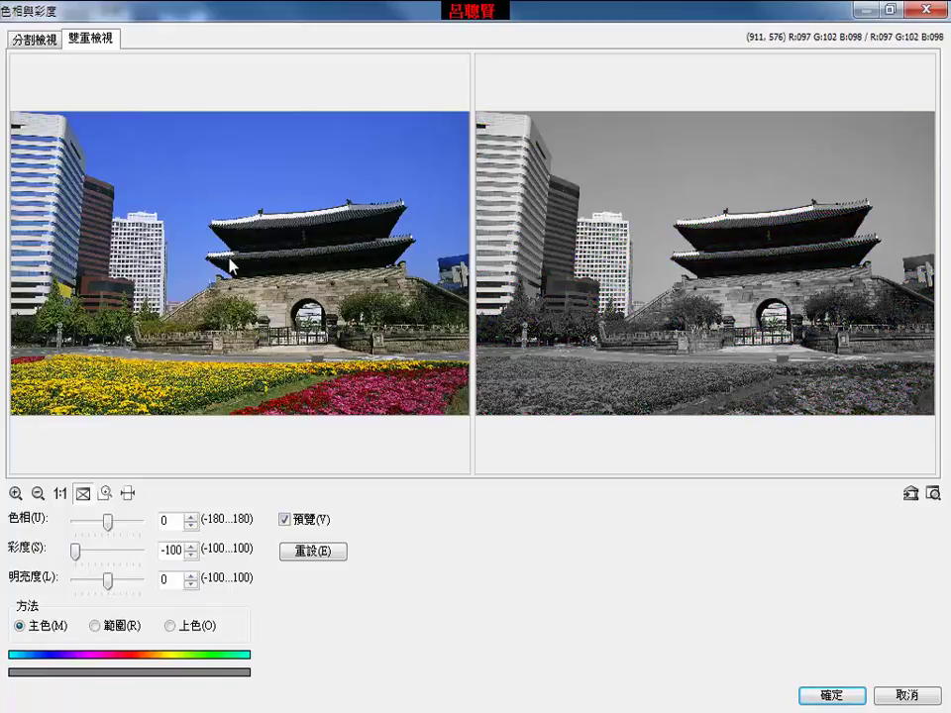
click(831, 694)
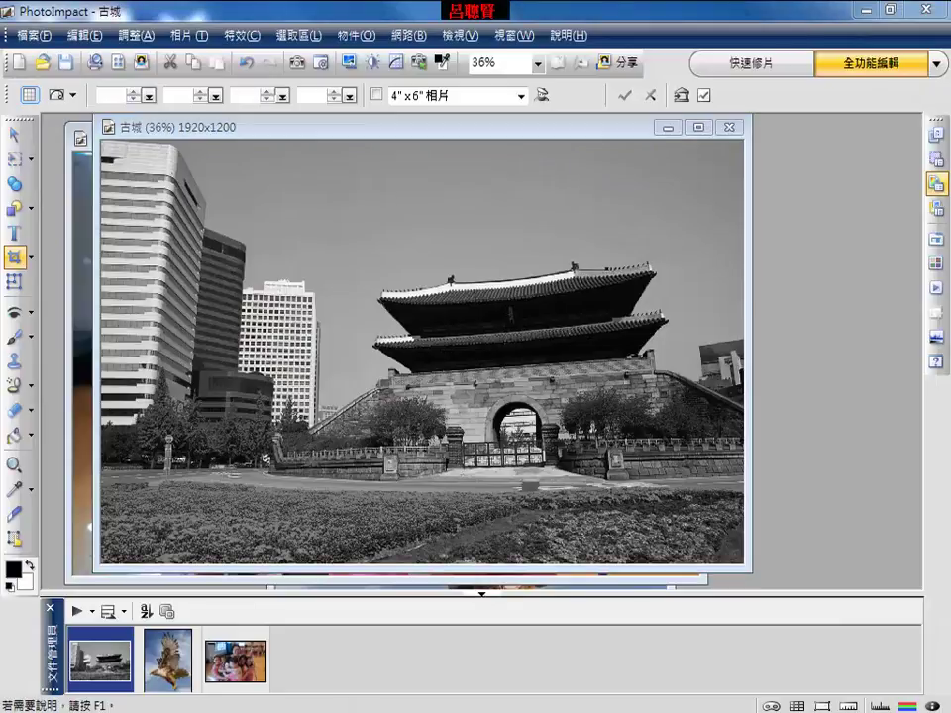
Switch to the XB13062-CH01-0820.pdf textbook in Adobe Acrobat, read the tips on 色相 and 彩度, browse to section 1-3-4, and return to PhotoImpact
key(alt+Tab)
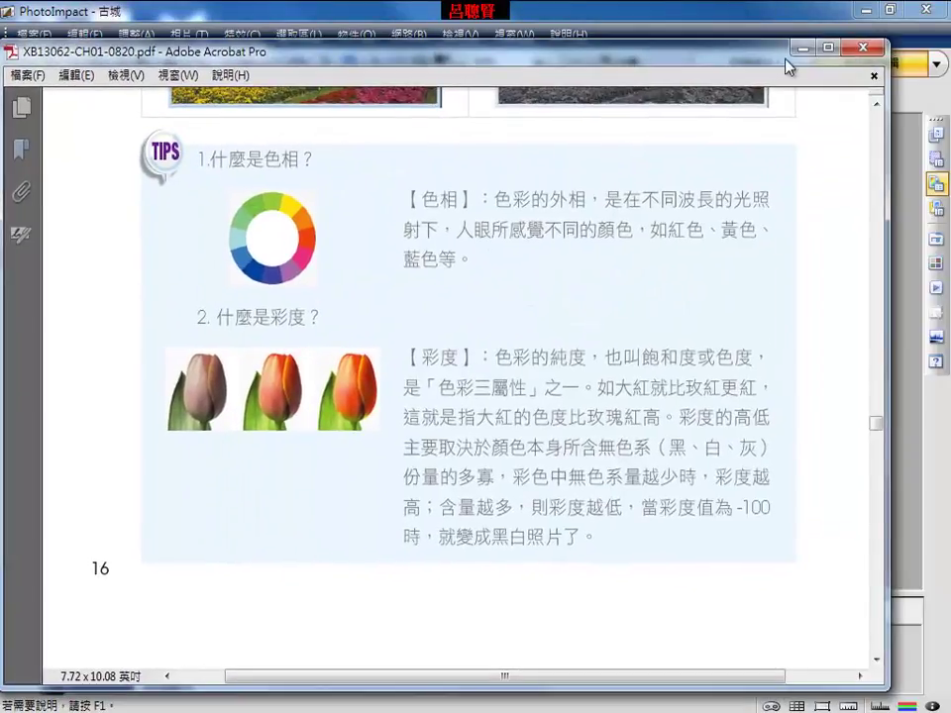
click(830, 48)
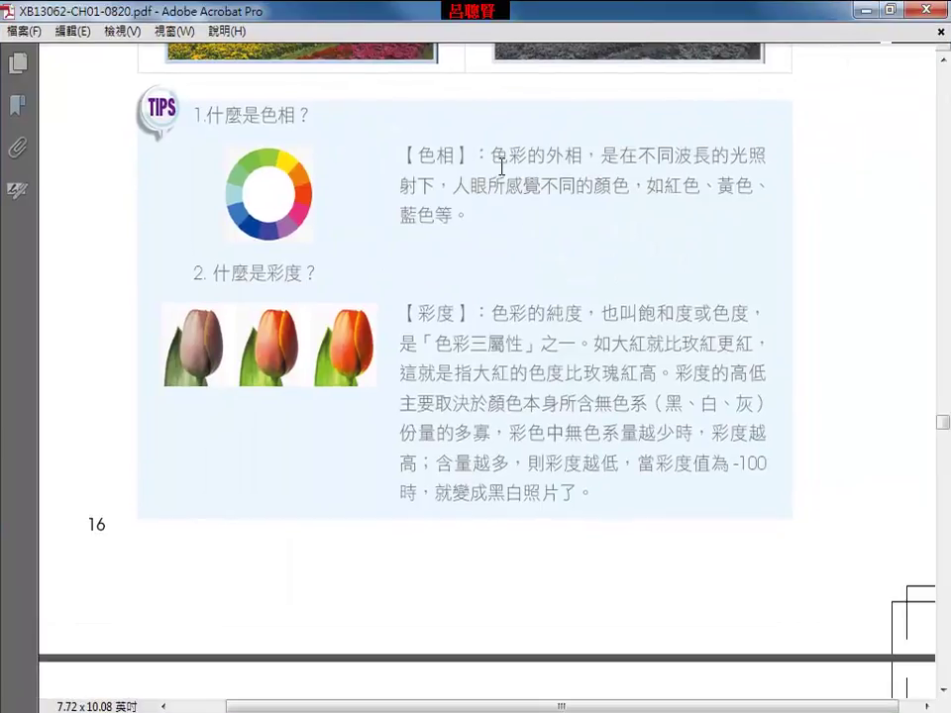
drag(493, 156, 628, 165)
click(628, 166)
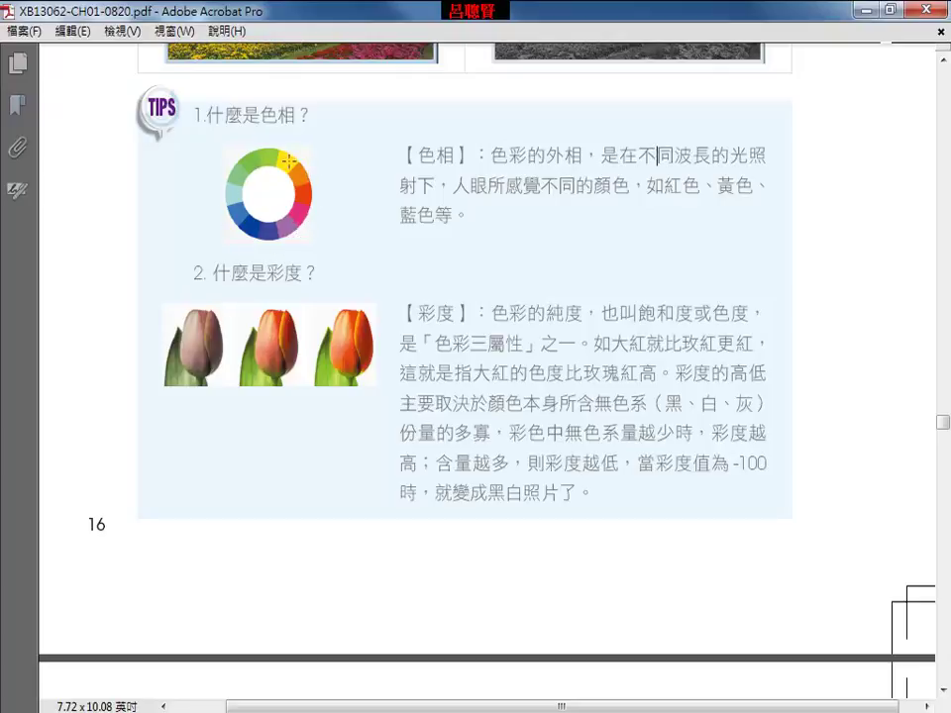
click(418, 375)
scroll(607, 397, down, 5)
scroll(608, 401, down, 8)
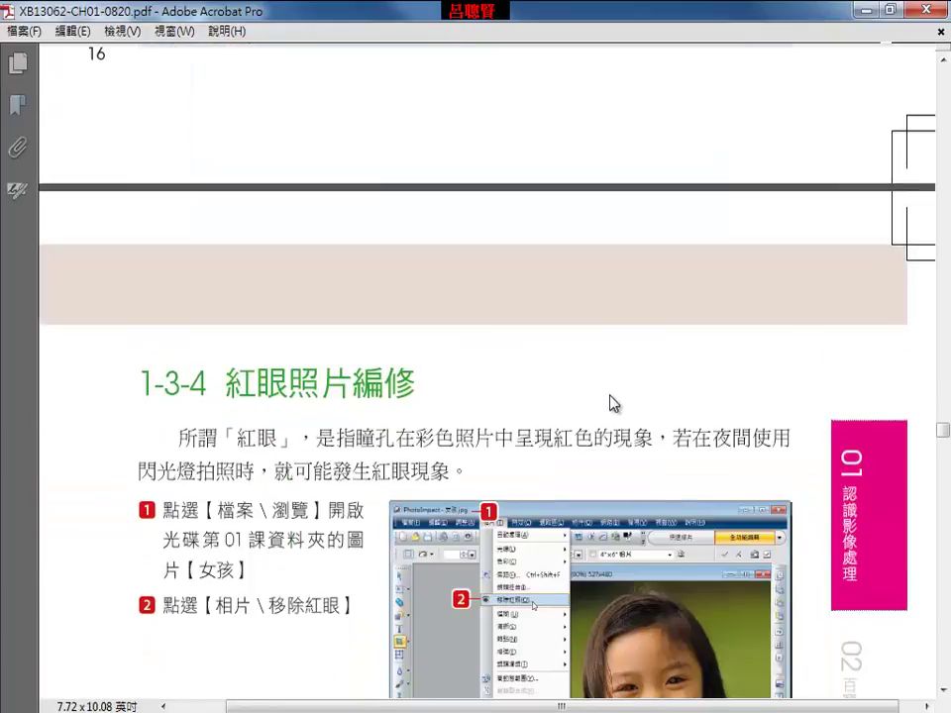
click(892, 10)
click(802, 46)
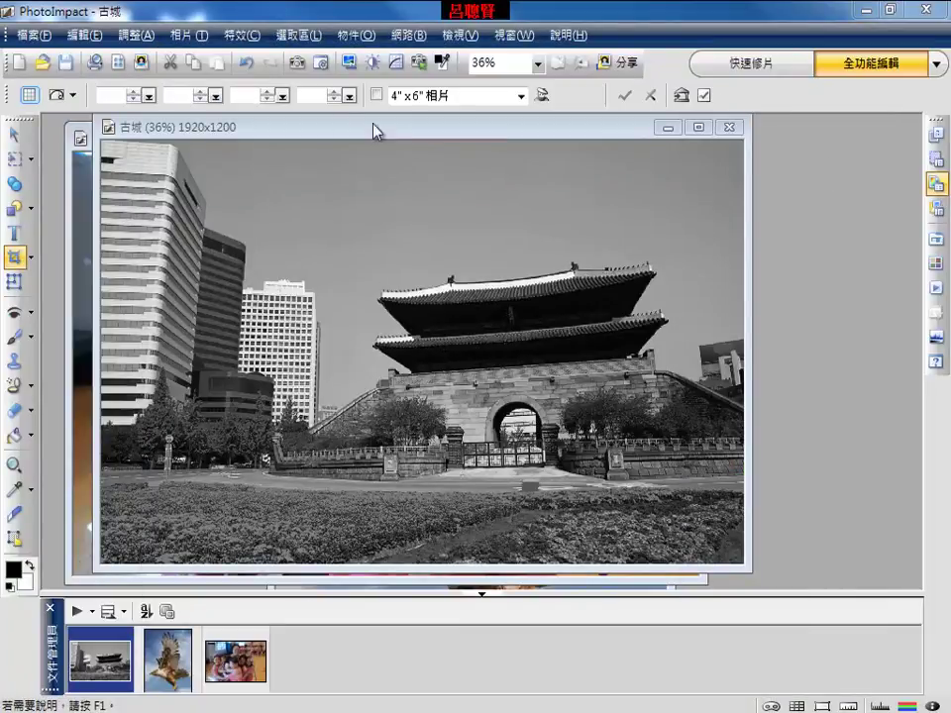
Browse for and open 女孩.jpg from the 第01課 folder and move its window to the upper part of the workspace
click(38, 36)
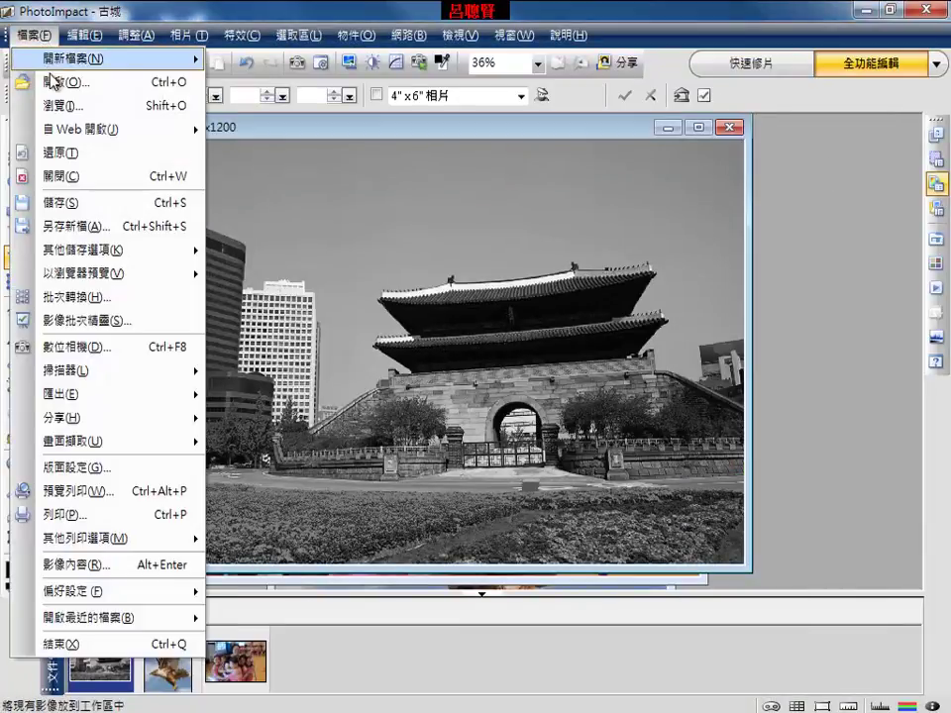
click(63, 106)
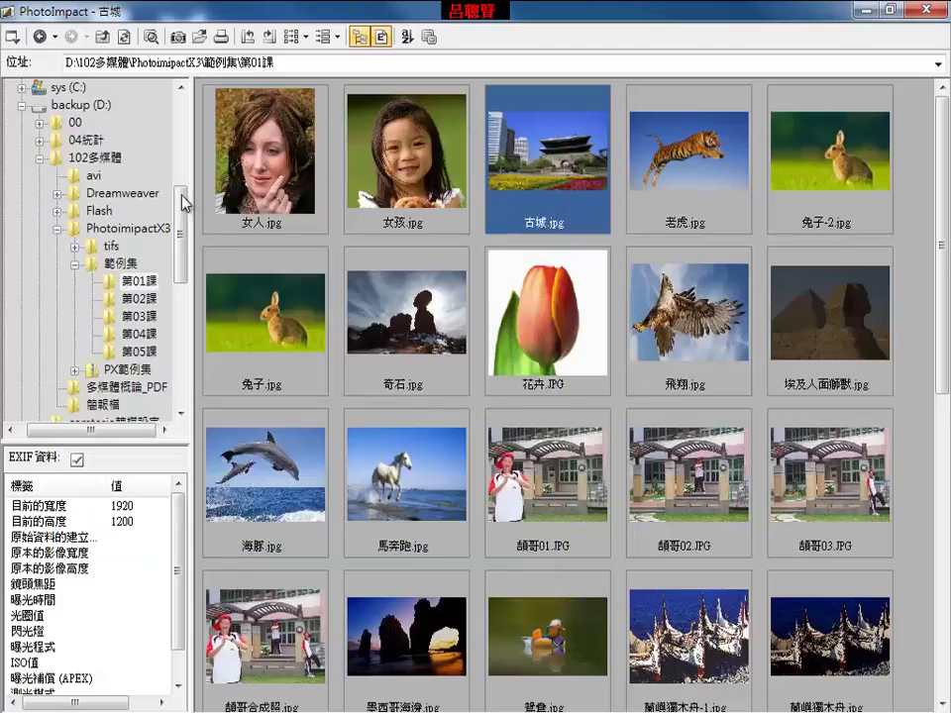
double_click(416, 181)
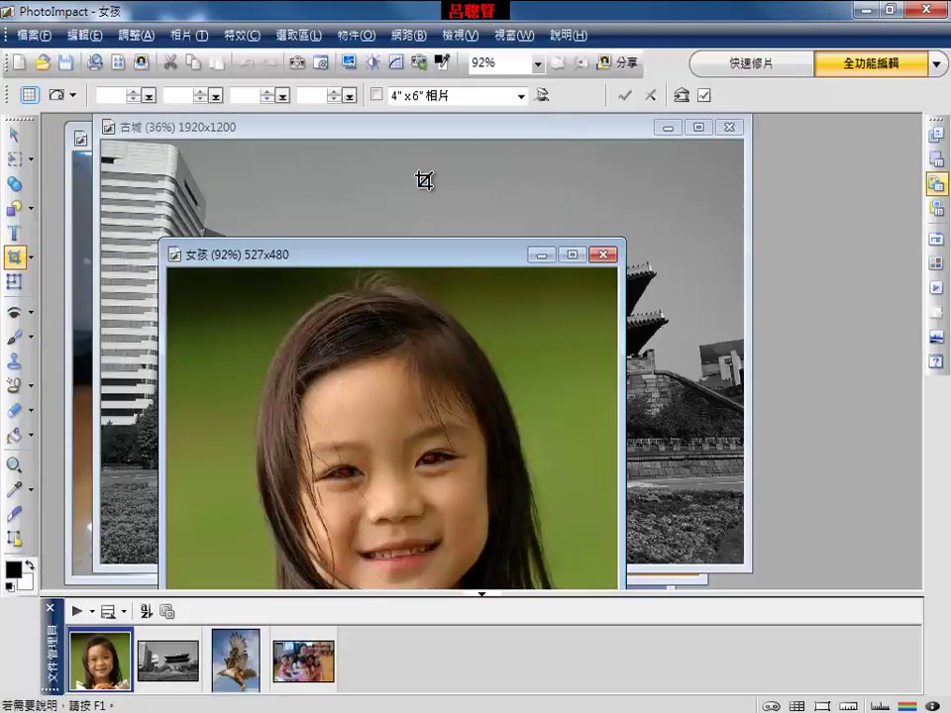
drag(435, 261, 436, 178)
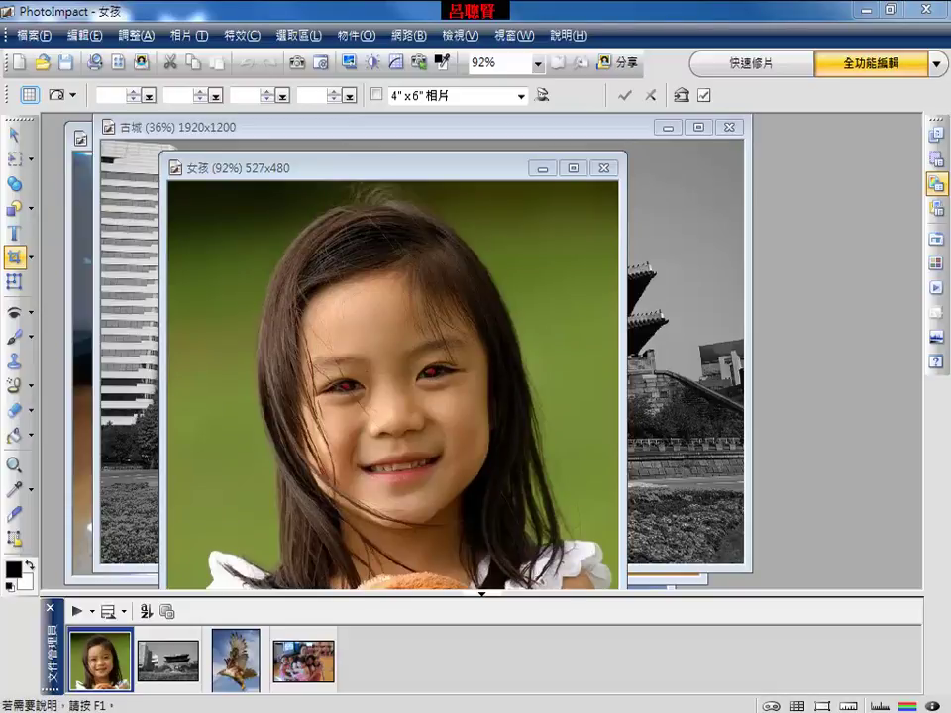
Remove the red eyes in the 女孩 photo with 移除紅眼, using eye color 紅色 on both pupils at level 50
click(188, 37)
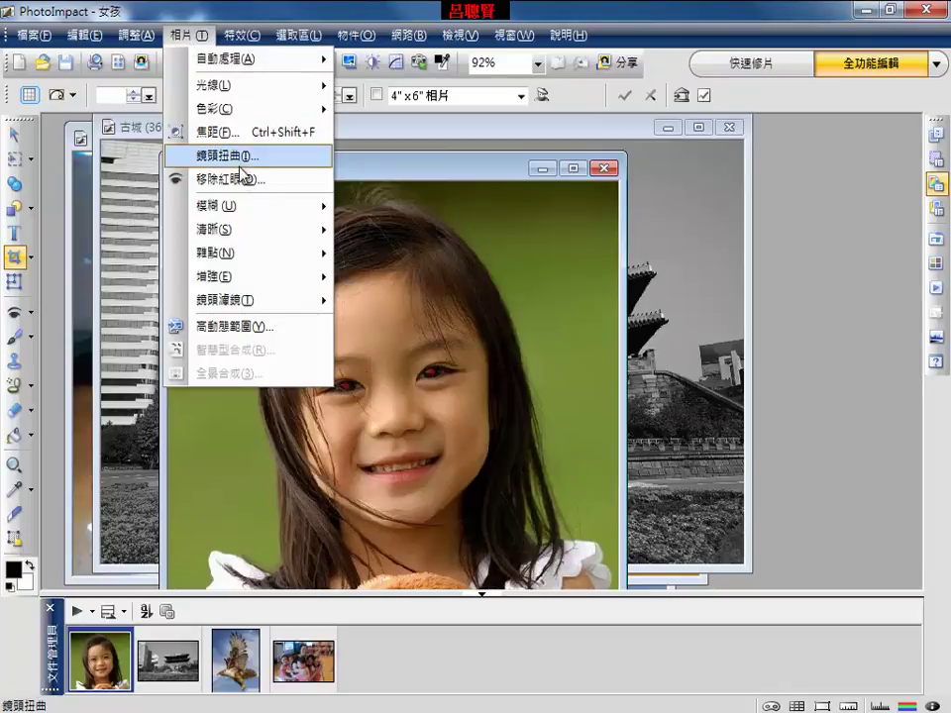
click(246, 181)
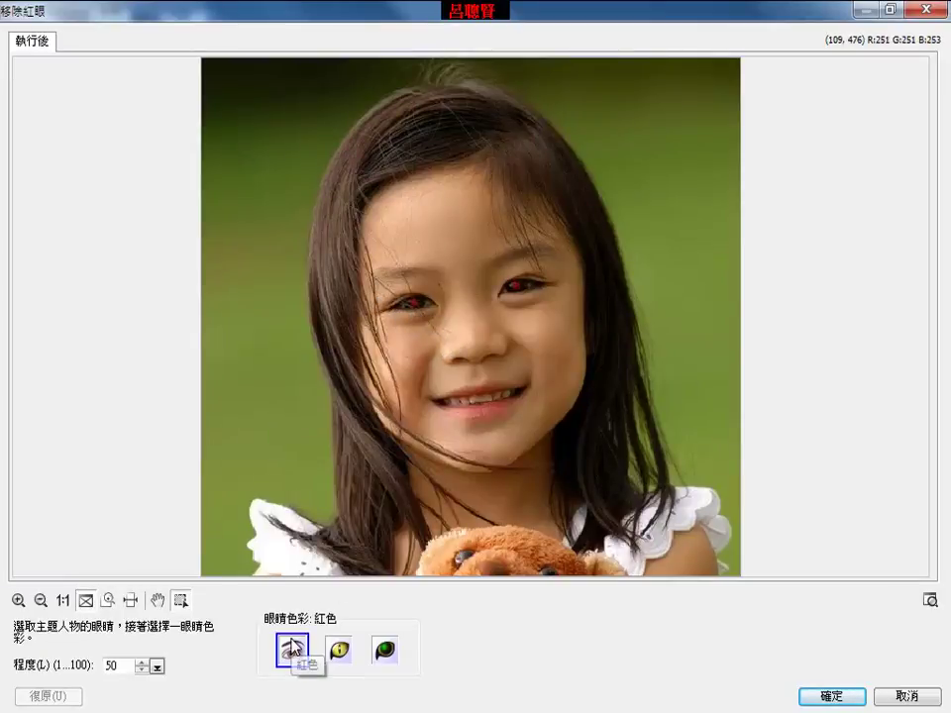
click(339, 652)
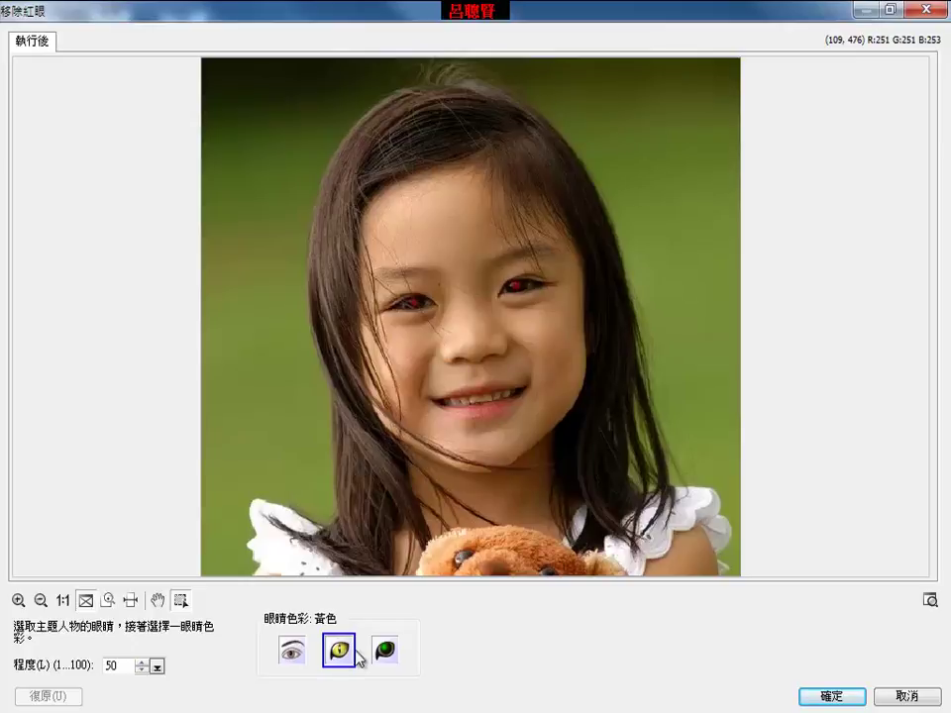
click(384, 650)
click(294, 652)
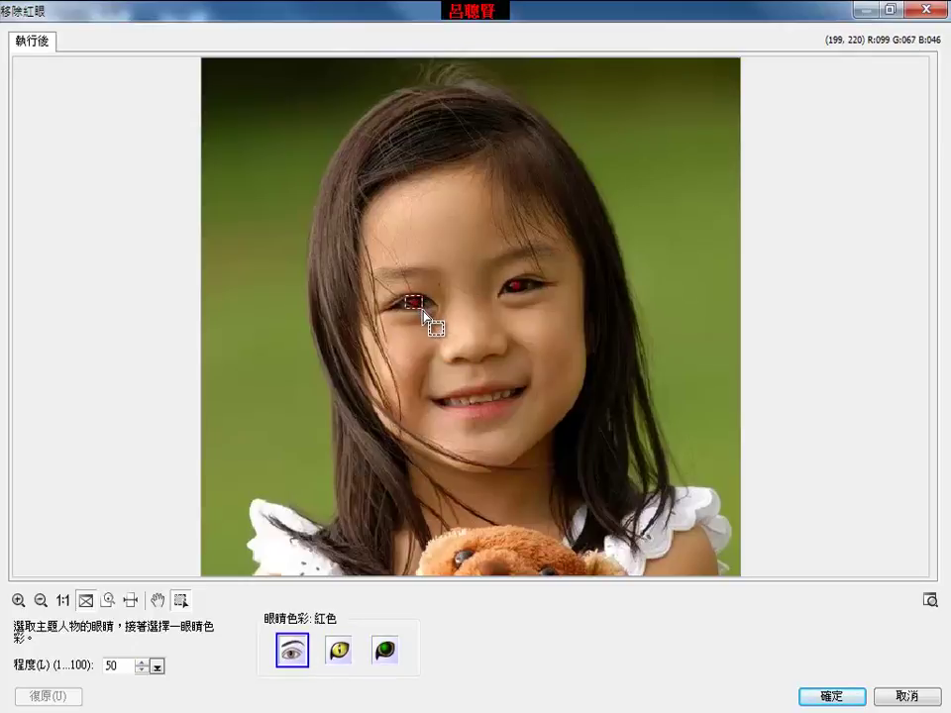
click(418, 307)
click(516, 287)
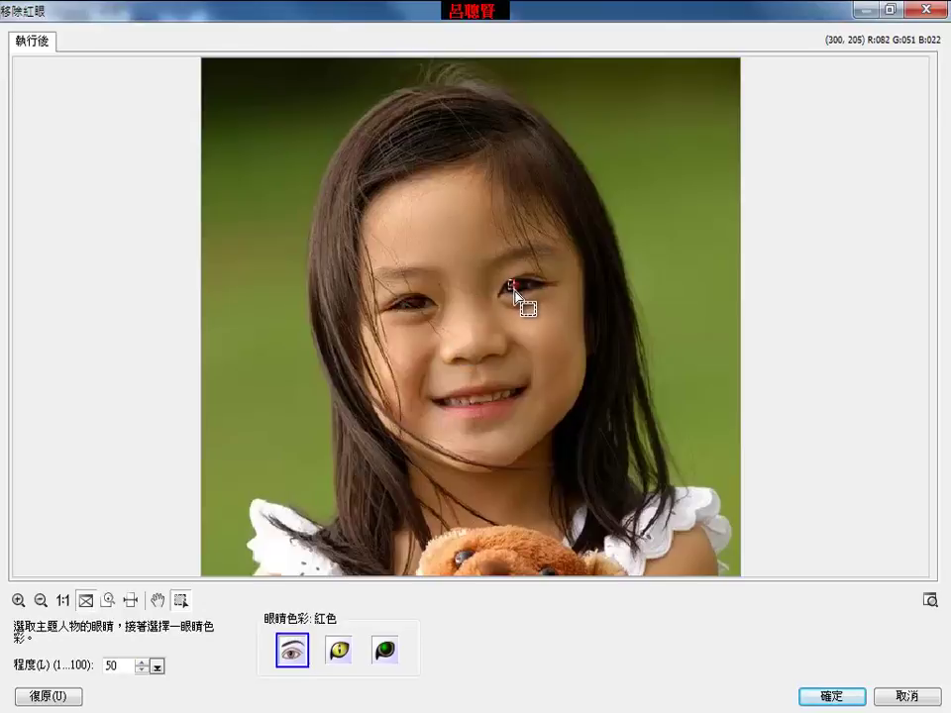
click(408, 301)
click(513, 287)
click(832, 698)
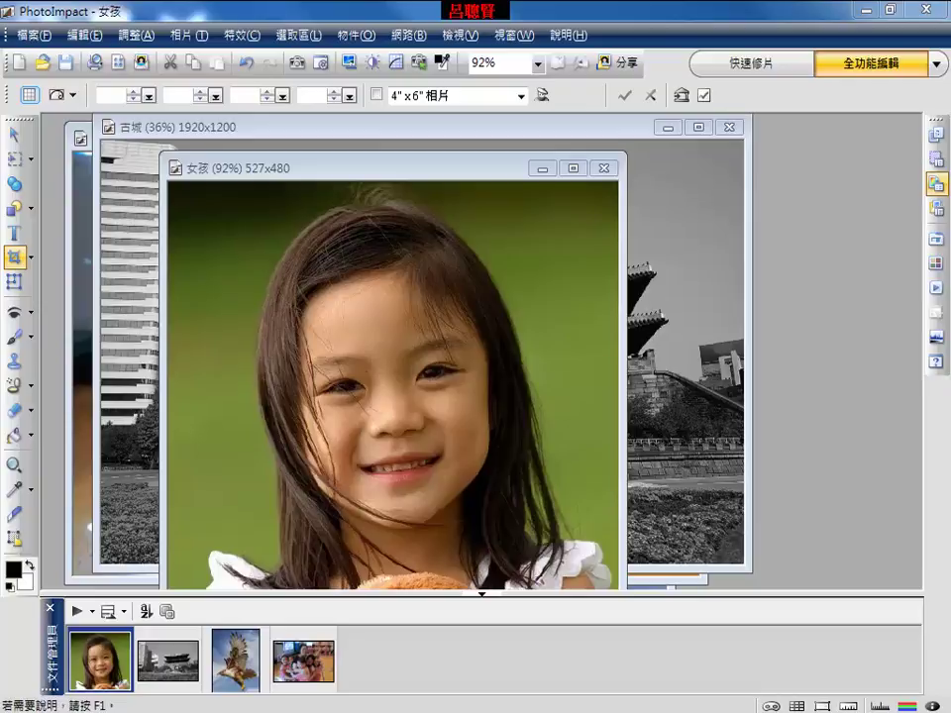
Browse for and open 奇石.jpg from the 第01課 folder and move its window to the upper part of the workspace
click(33, 34)
click(69, 109)
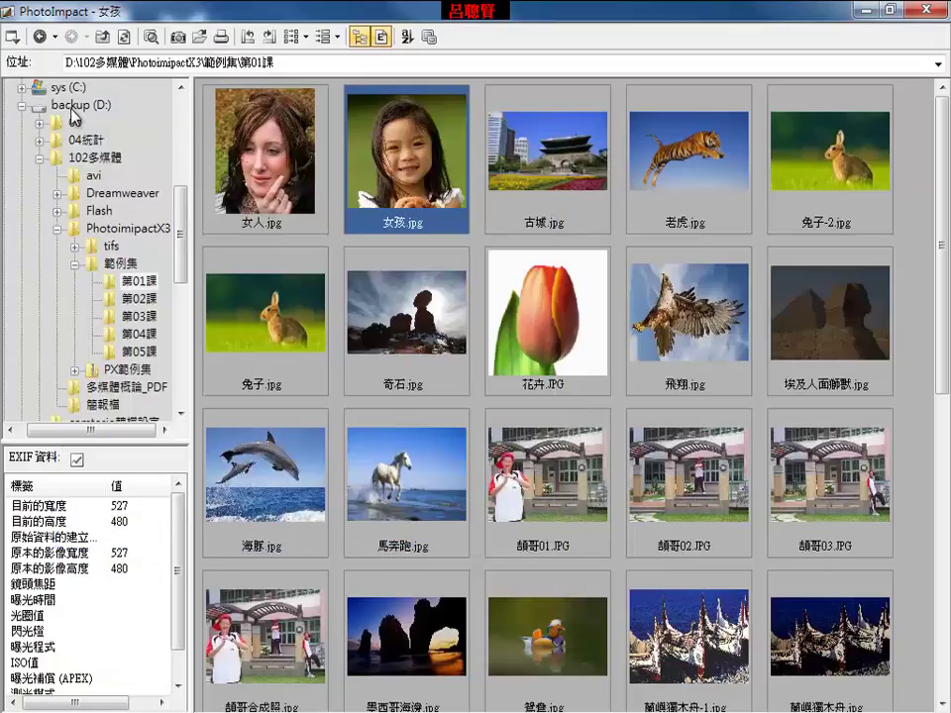
double_click(435, 329)
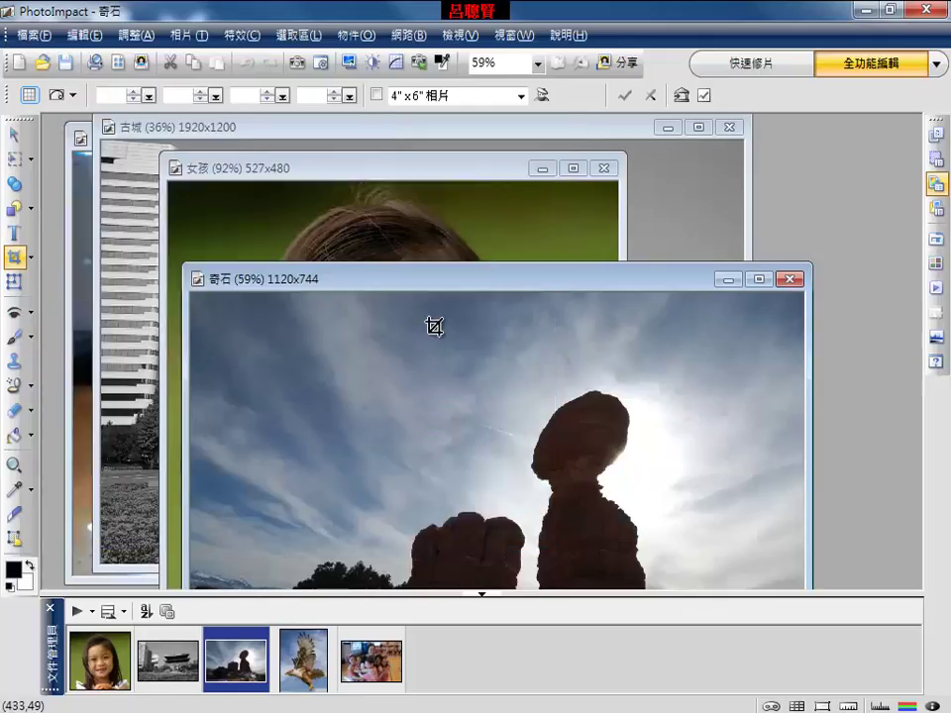
drag(486, 287, 435, 141)
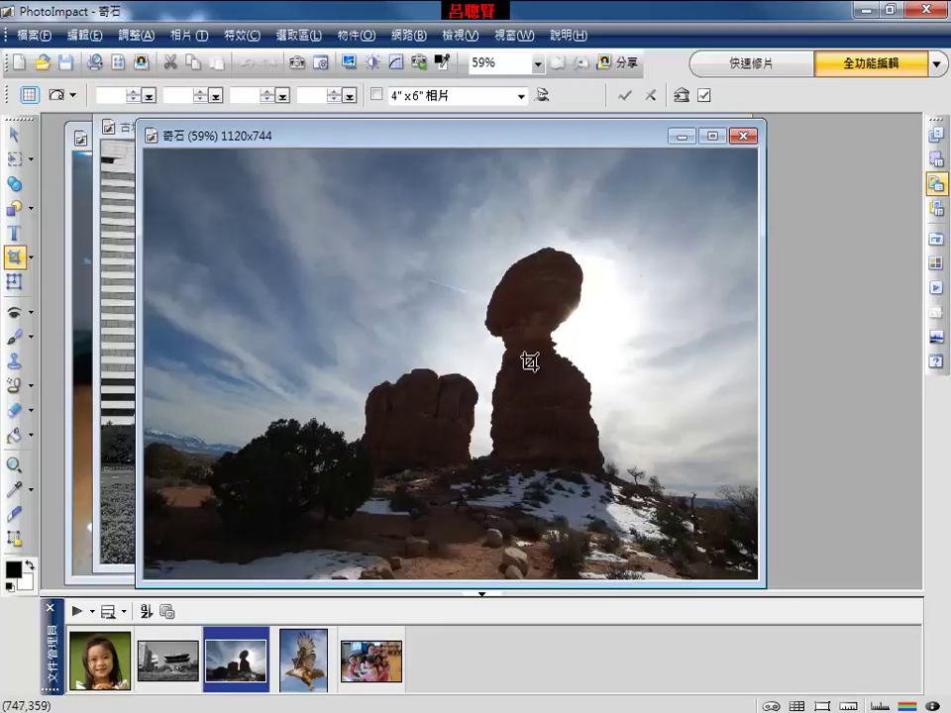
Brighten the backlit 奇石 photo with 智慧型曲線 using the Nikon camera curve, and undo and redo it to compare
click(189, 34)
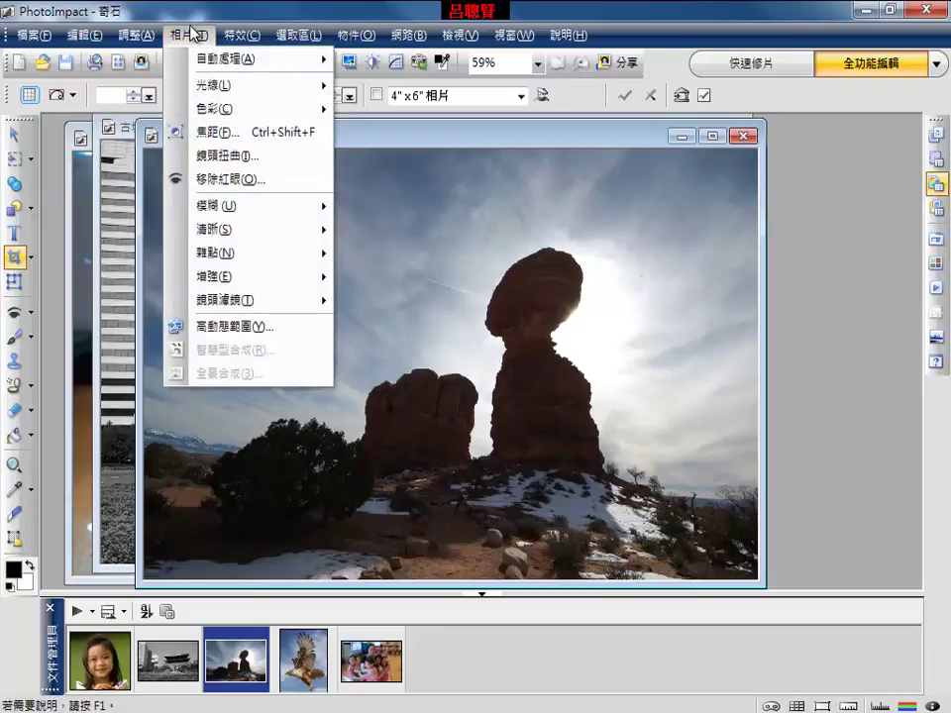
mouse_move(213, 85)
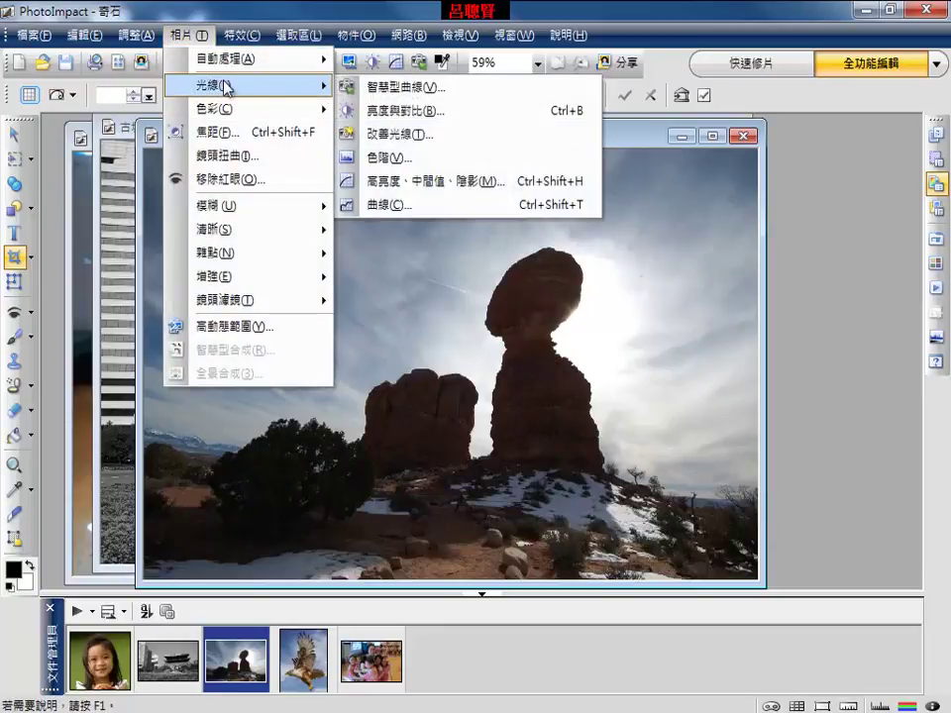
click(417, 90)
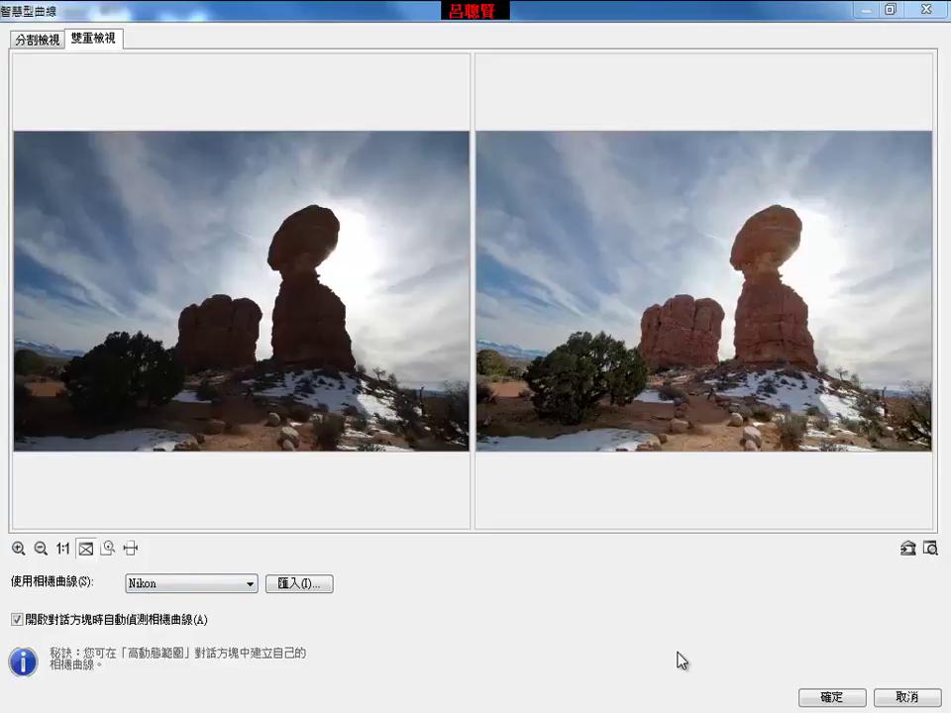
click(832, 697)
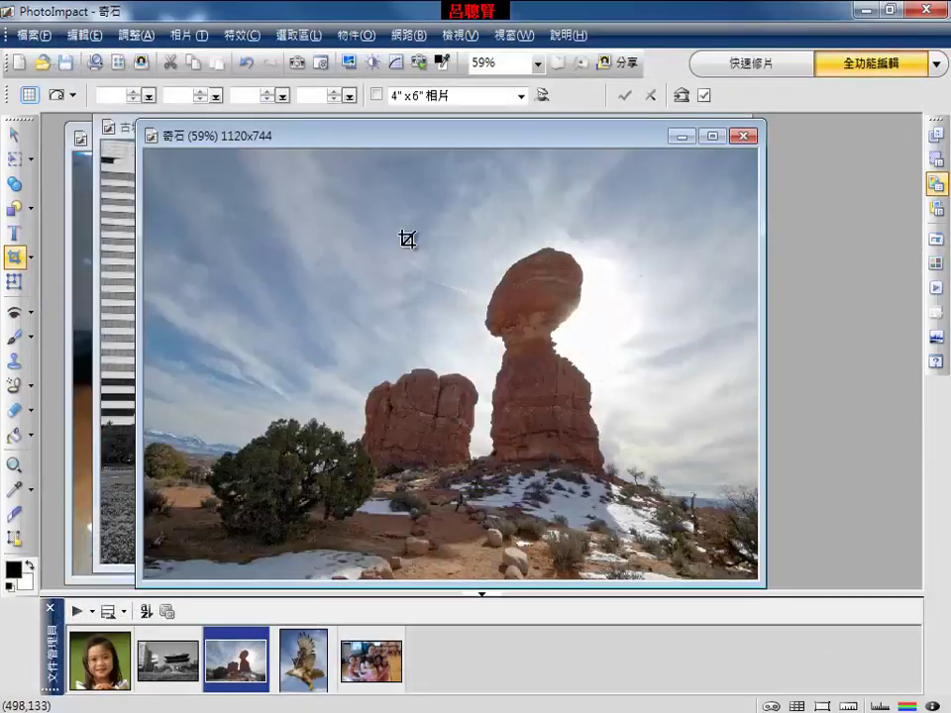
click(242, 62)
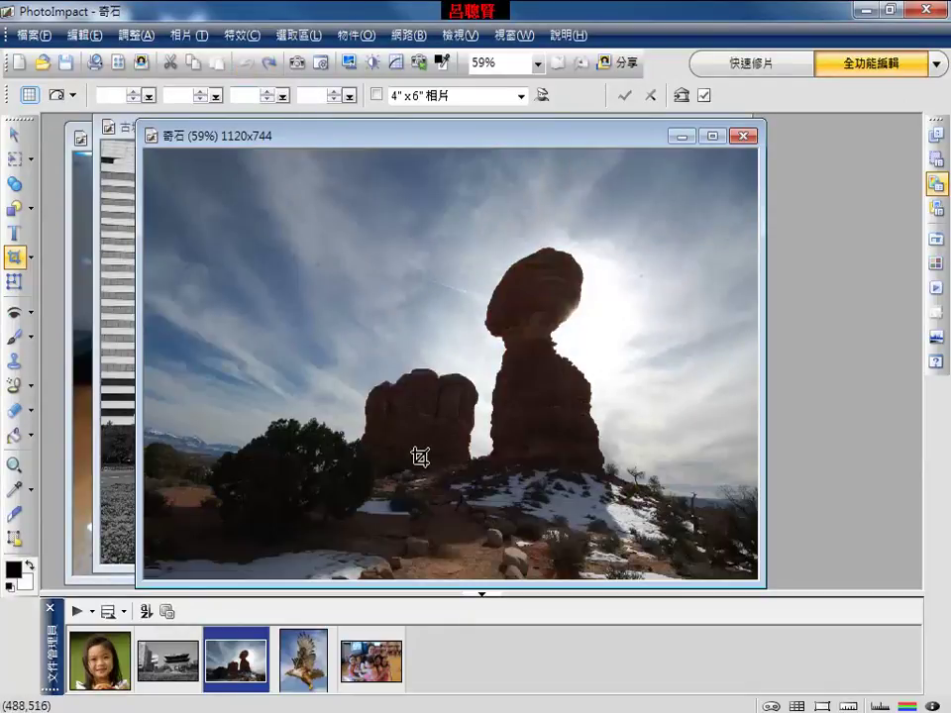
click(268, 63)
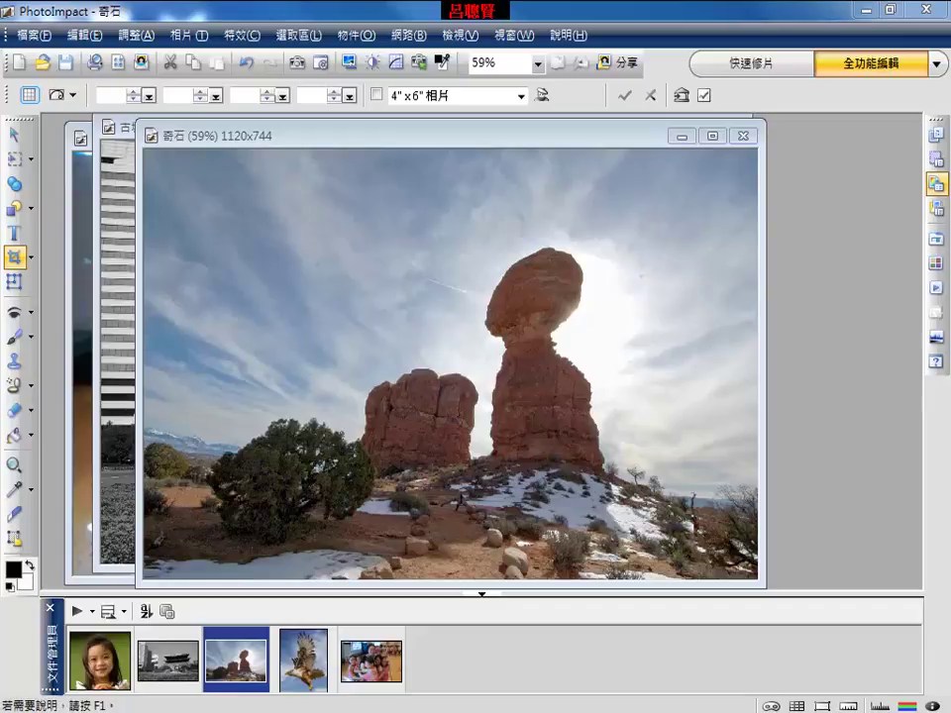
Switch to the textbook PDF in Adobe Acrobat, read section 1-3-6 智慧型合成 with its sample photos, and return to PhotoImpact
key(alt+Tab)
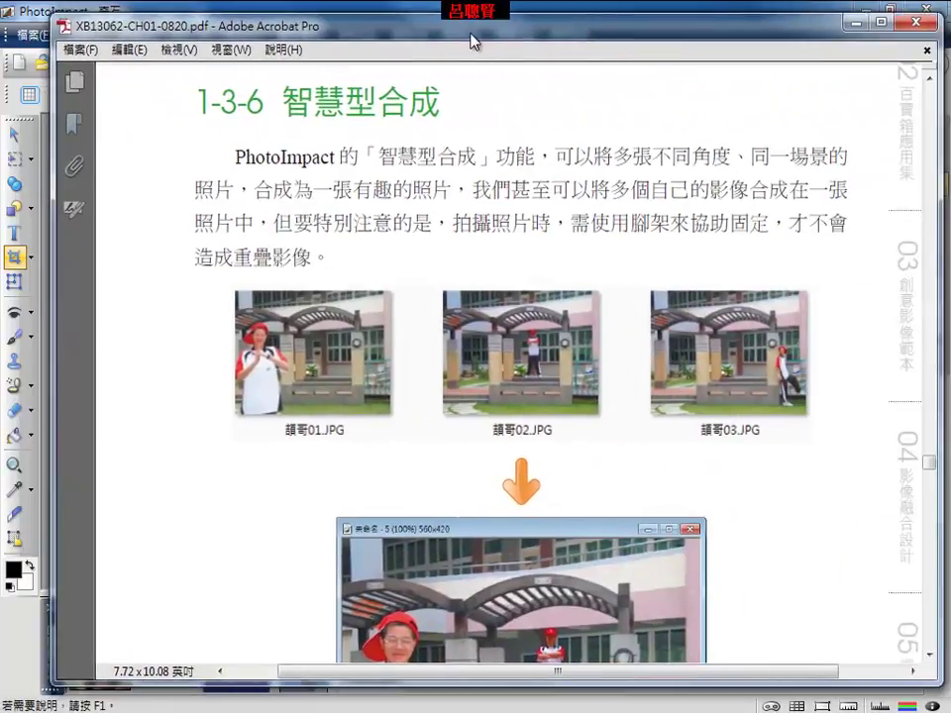
drag(471, 35, 461, 21)
double_click(657, 22)
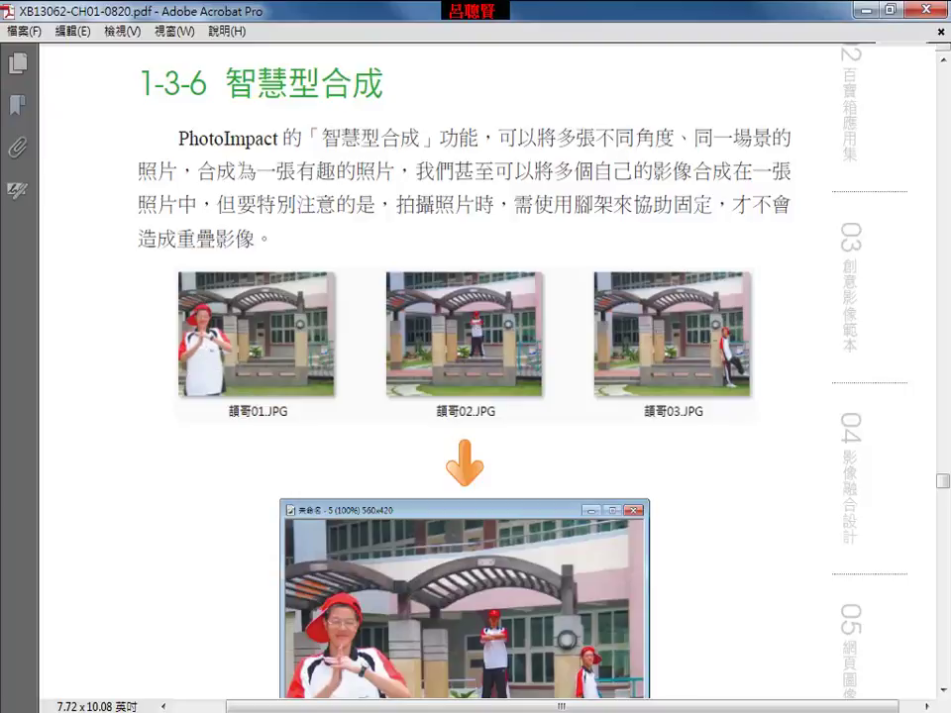
scroll(750, 365, down, 3)
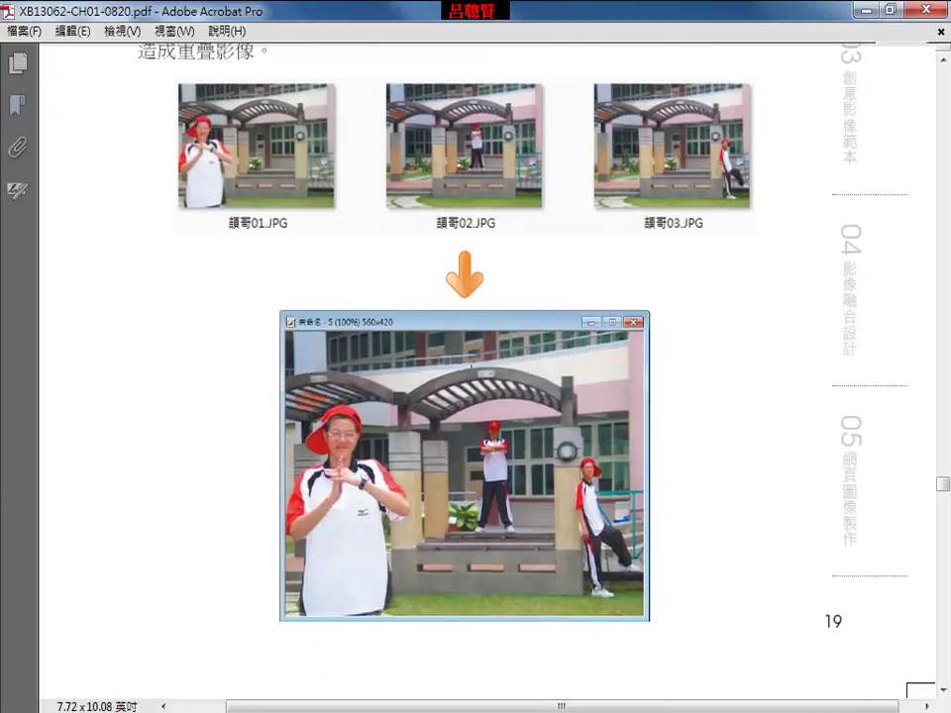
click(890, 11)
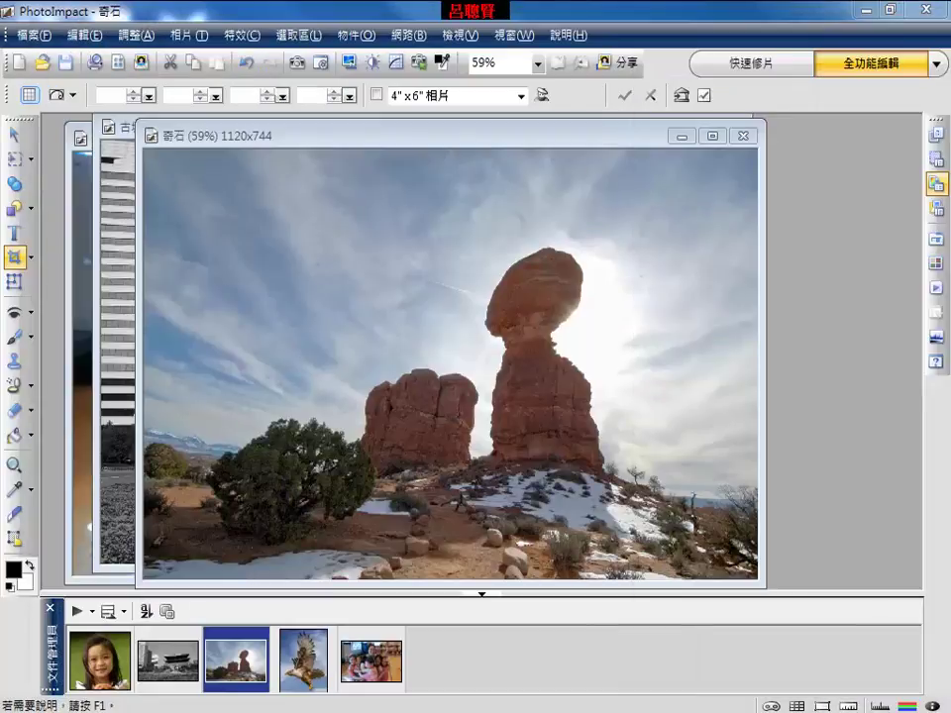
Close the 奇石 photo
click(745, 135)
click(517, 384)
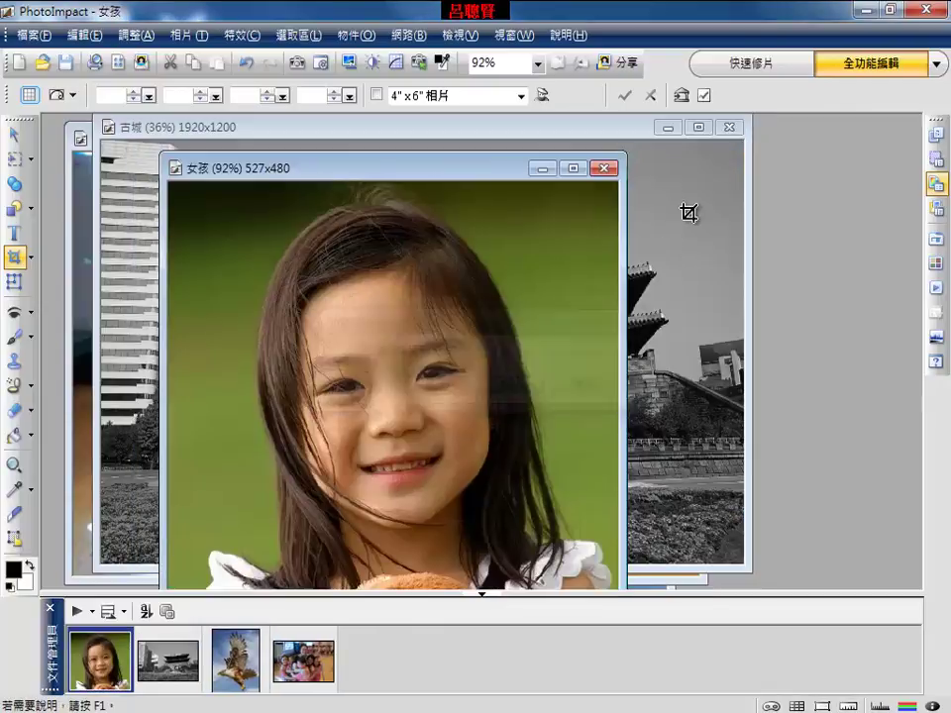
Close the remaining open photos 古城, 女孩, 體育館 and 飛翔
click(728, 127)
click(531, 387)
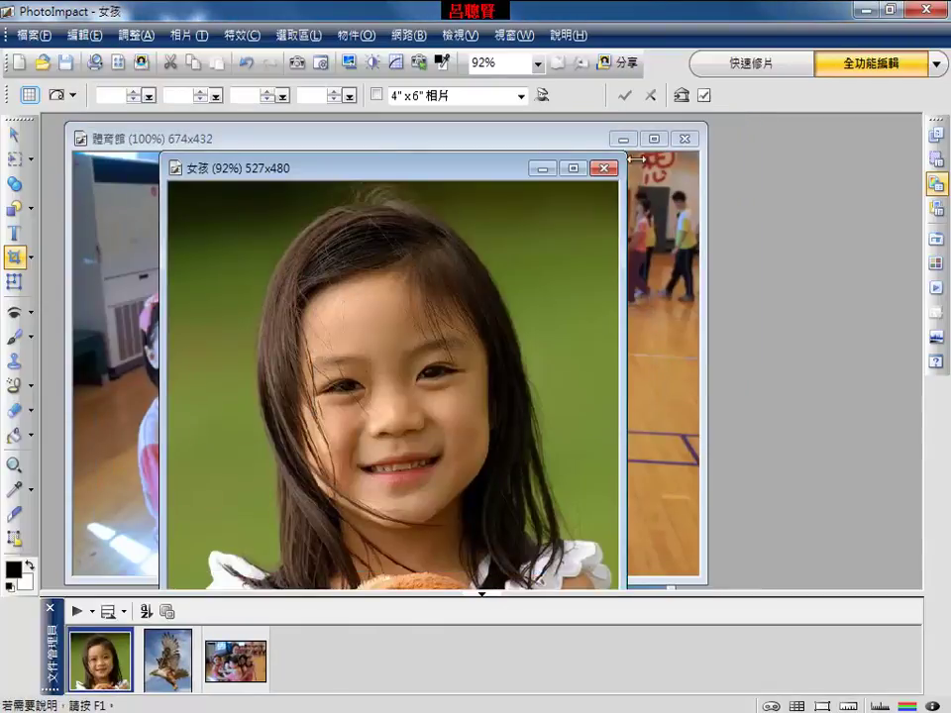
click(600, 169)
click(513, 385)
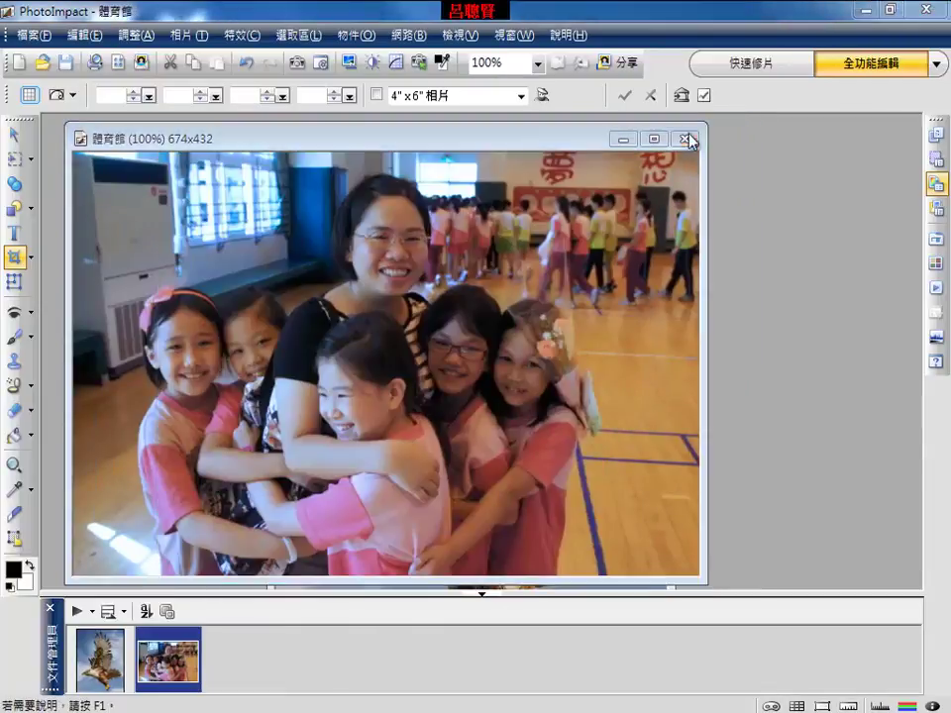
click(685, 138)
click(509, 386)
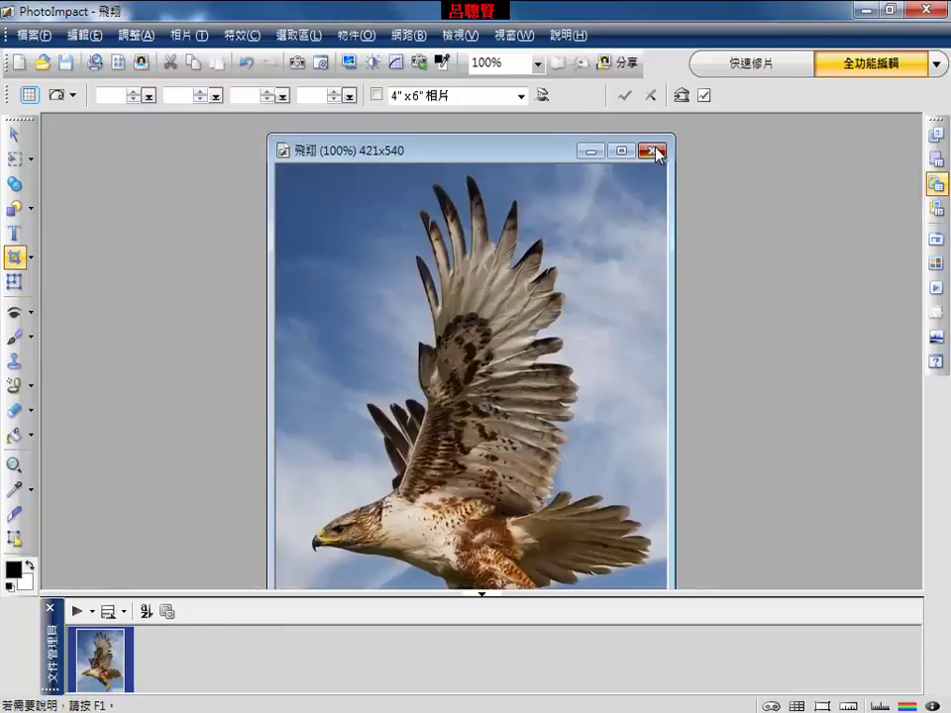
click(652, 151)
click(505, 386)
Browse the 第01課 folder and open 頡哥01.JPG, 頡哥02.JPG and 頡哥03.JPG together
click(31, 34)
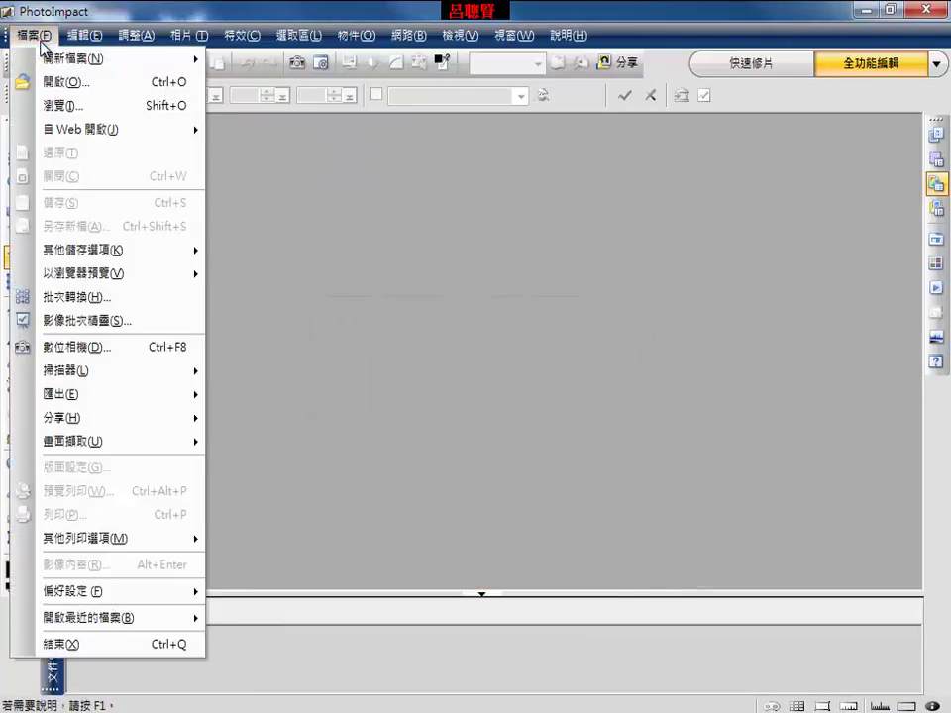
click(79, 107)
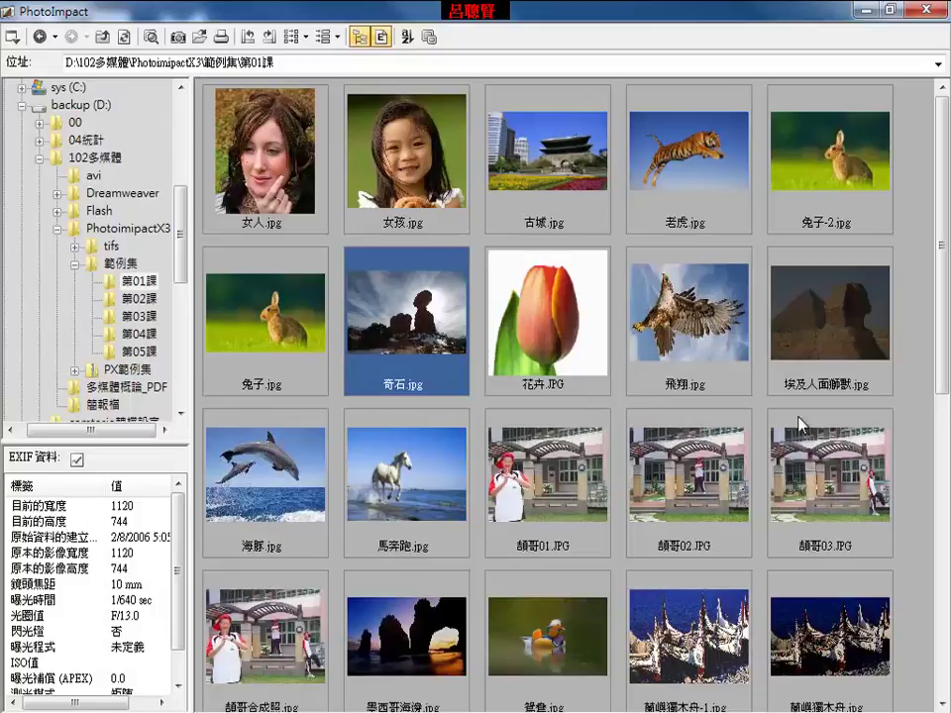
scroll(934, 329, down, 6)
scroll(880, 207, up, 6)
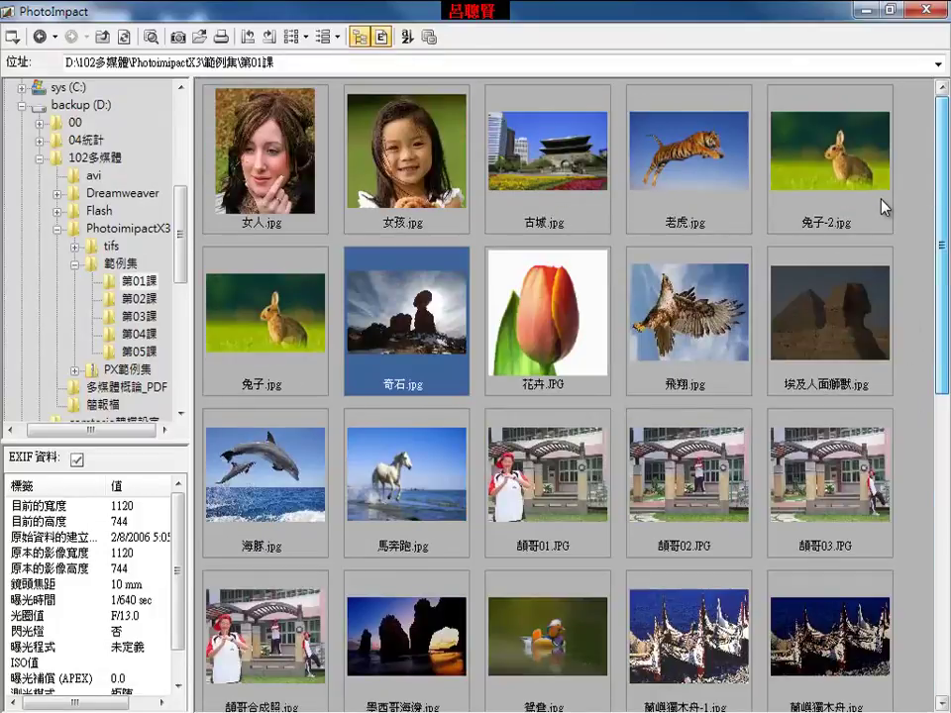
click(546, 523)
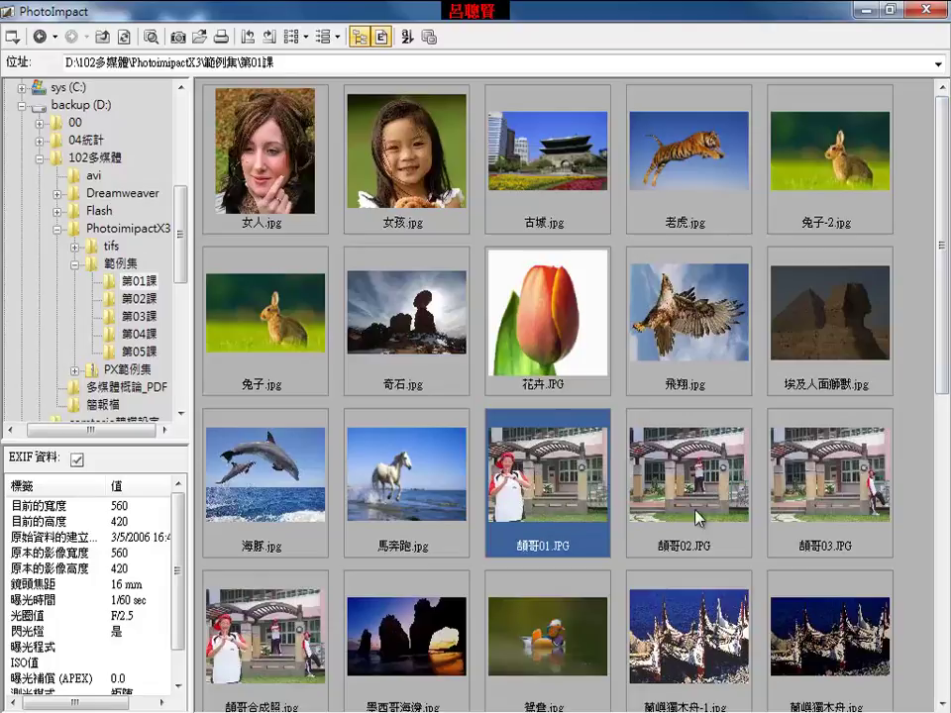
shift+click(824, 493)
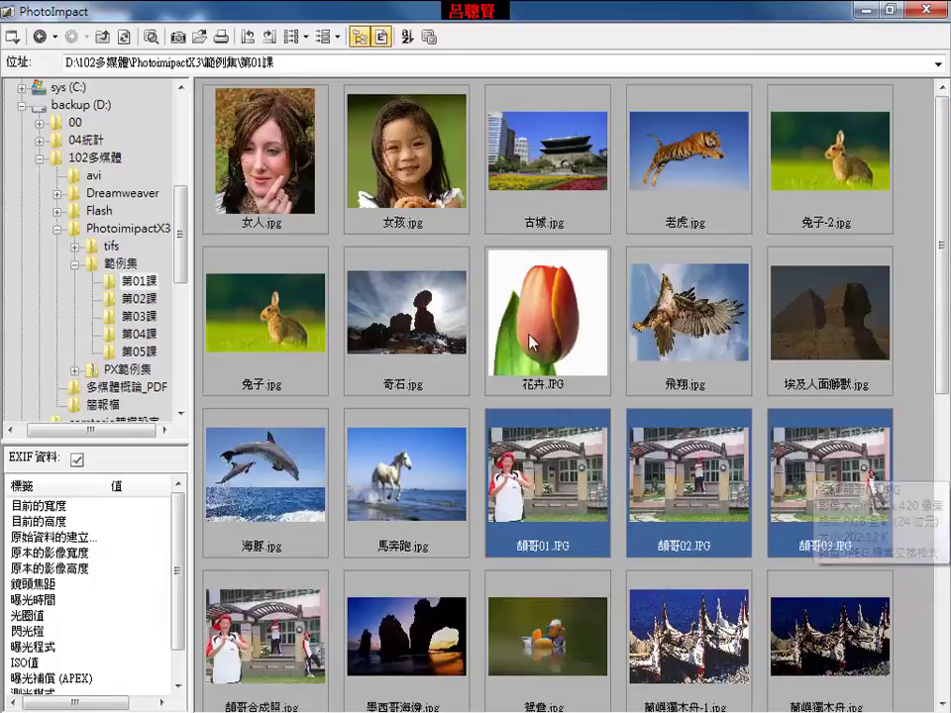
click(201, 38)
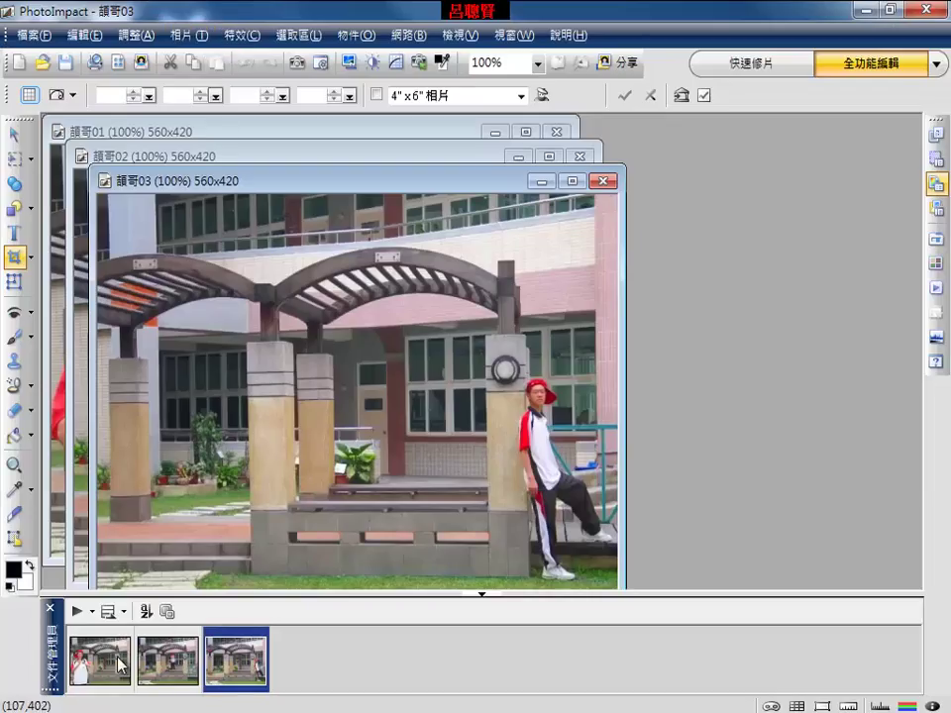
Look through the three opened photos and start 智慧型合成 with 頡哥01 active, accepting the notice about exposure settings
click(120, 665)
click(174, 663)
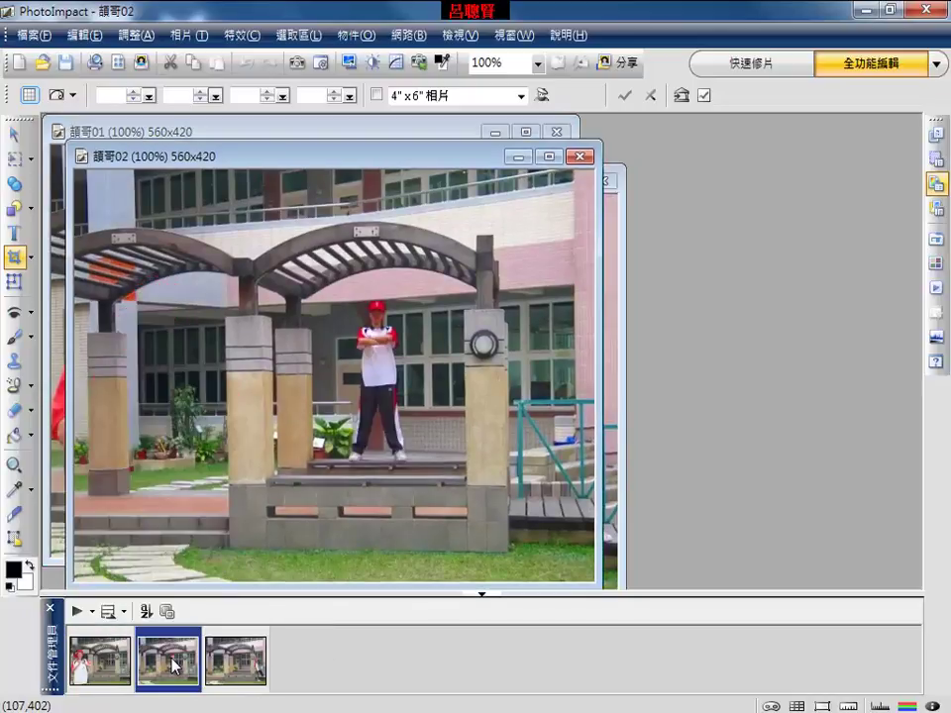
click(236, 661)
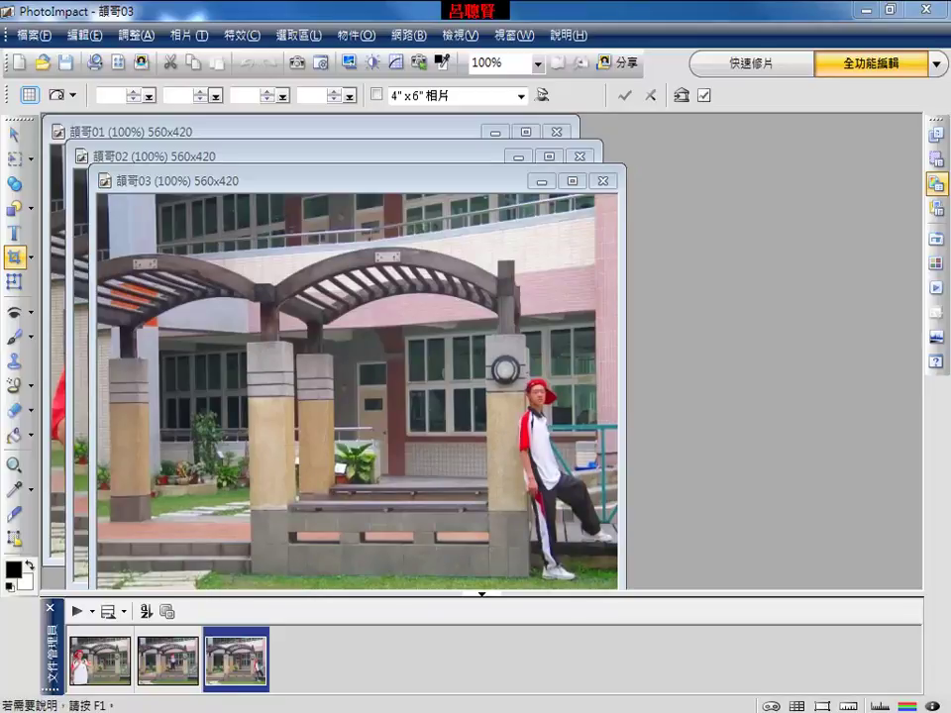
click(79, 662)
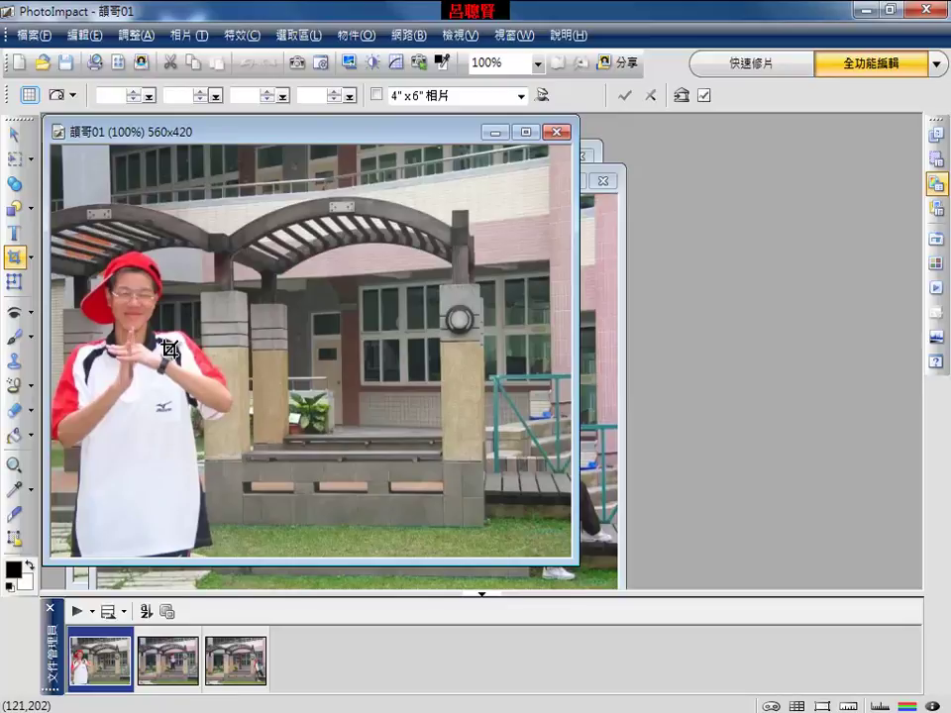
click(189, 36)
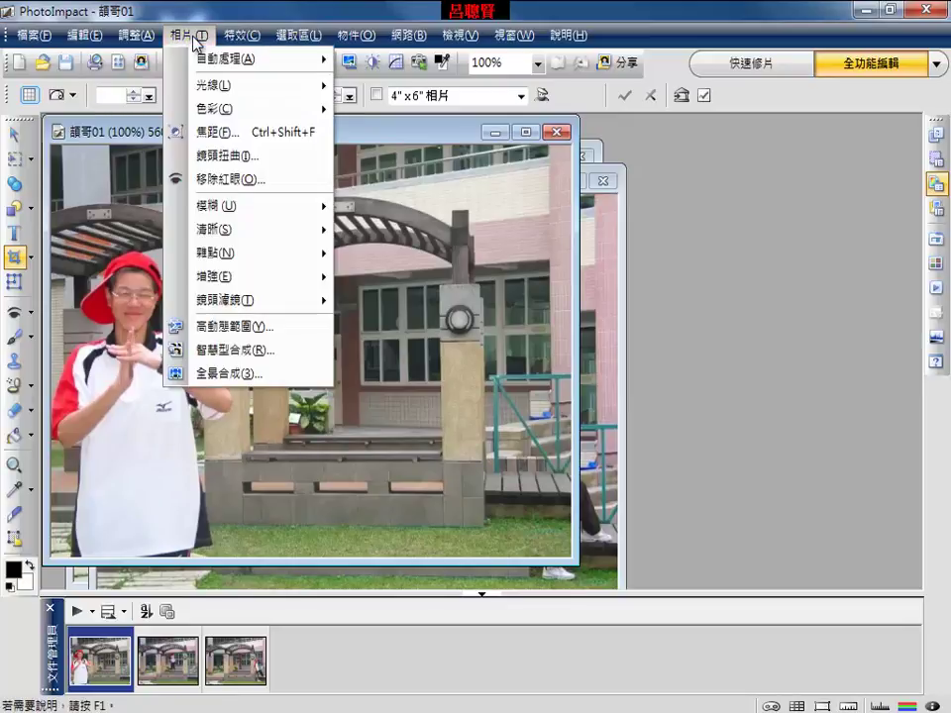
click(219, 359)
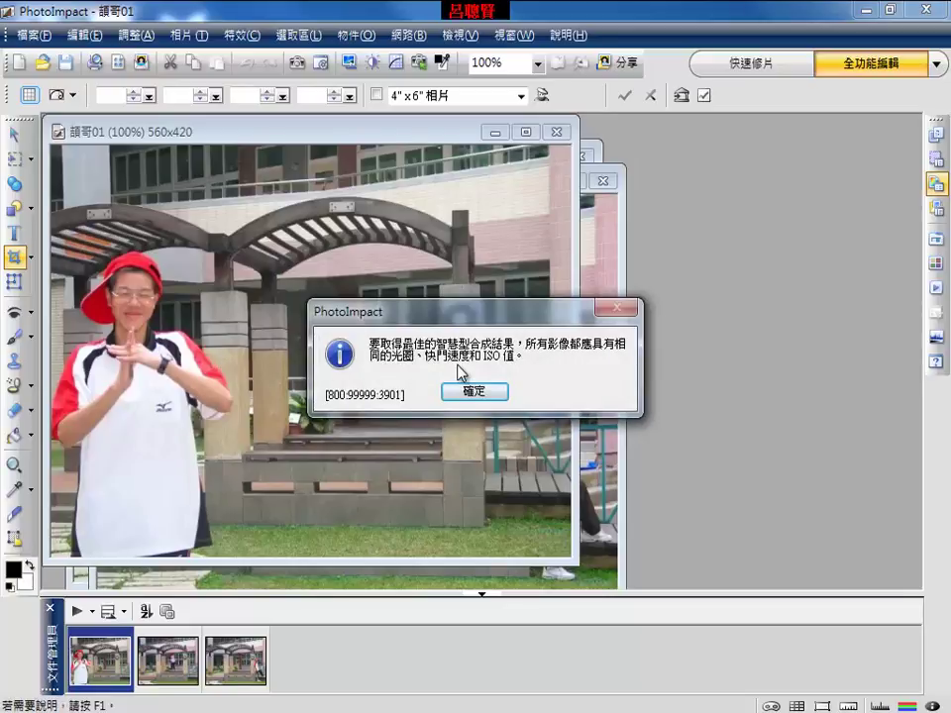
click(493, 393)
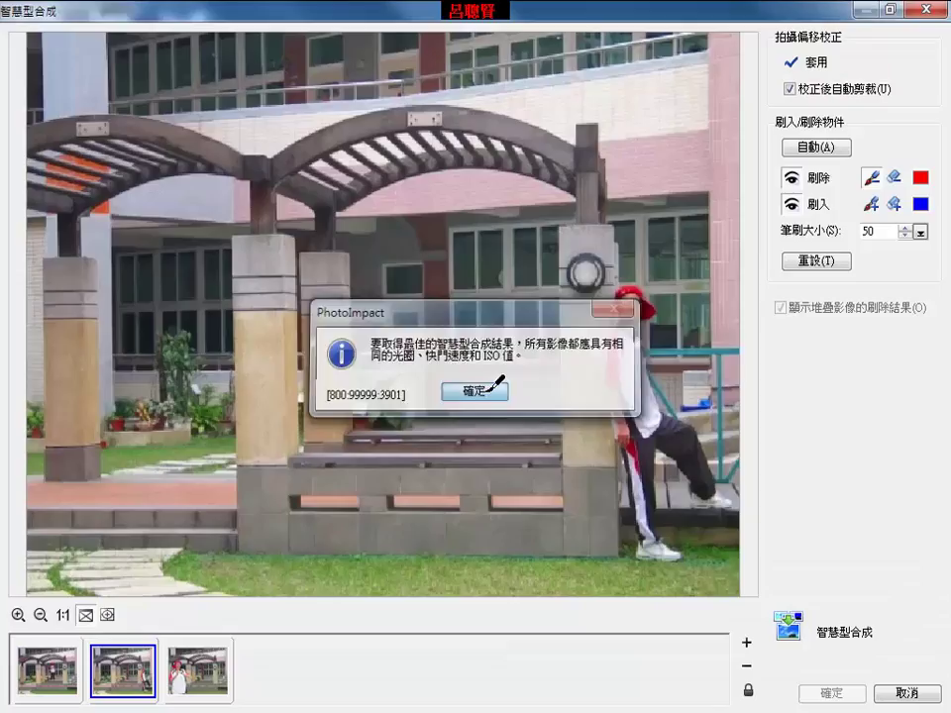
Mark the whole foreground figure in the third photo of the composite with the 刷入 brush
click(58, 684)
click(198, 687)
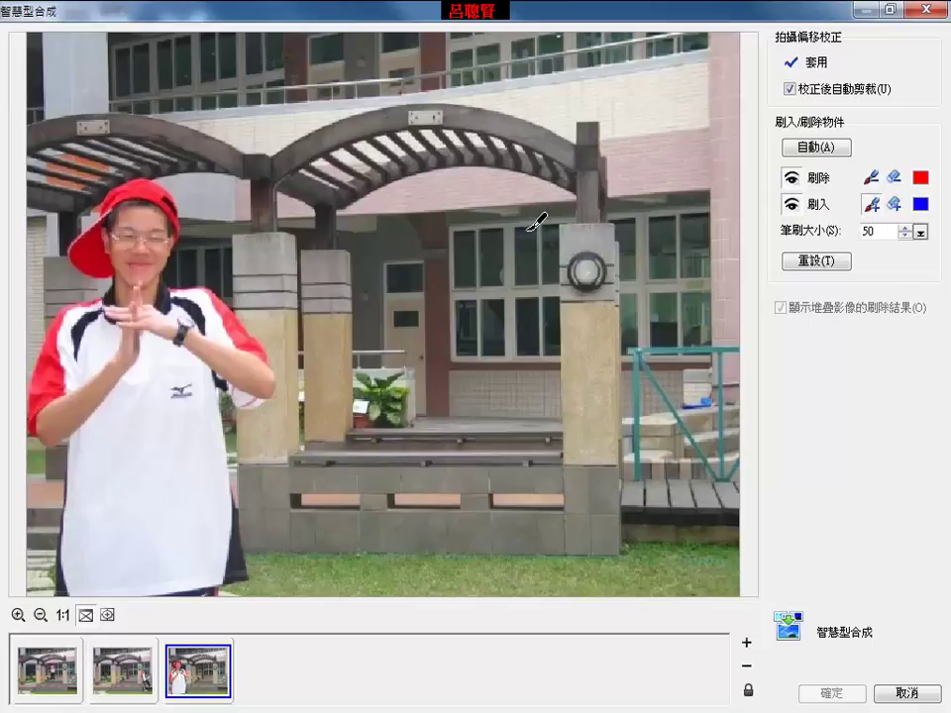
mouse_move(178, 230)
mouse_down()
mouse_move(139, 287)
mouse_move(147, 229)
mouse_move(164, 283)
mouse_move(189, 242)
mouse_move(143, 233)
mouse_move(147, 180)
mouse_move(126, 192)
mouse_move(103, 232)
mouse_move(145, 188)
mouse_move(161, 224)
mouse_move(147, 315)
mouse_move(130, 267)
mouse_move(85, 223)
mouse_move(75, 353)
mouse_move(70, 338)
mouse_move(46, 372)
mouse_move(97, 402)
mouse_move(124, 360)
mouse_move(206, 291)
mouse_move(271, 401)
mouse_move(253, 366)
mouse_move(193, 352)
mouse_move(190, 420)
mouse_move(153, 429)
mouse_move(143, 491)
mouse_move(129, 456)
mouse_move(79, 545)
mouse_move(78, 510)
mouse_move(58, 504)
mouse_move(63, 413)
mouse_move(88, 565)
mouse_move(90, 517)
mouse_move(69, 540)
mouse_move(116, 562)
mouse_move(167, 558)
mouse_move(121, 532)
mouse_move(196, 528)
mouse_move(222, 586)
mouse_move(176, 574)
mouse_up()
mouse_move(212, 426)
mouse_down()
mouse_move(204, 267)
mouse_move(149, 263)
mouse_up()
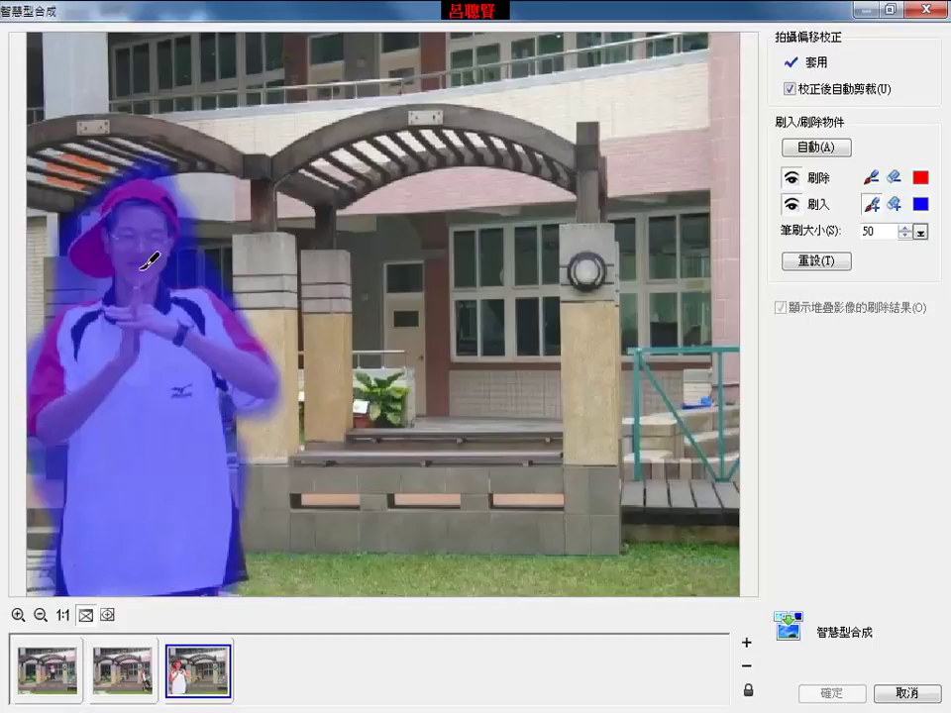
Brush in the figure leaning on the pillar in the second photo and the figure with crossed arms in the first photo
click(137, 672)
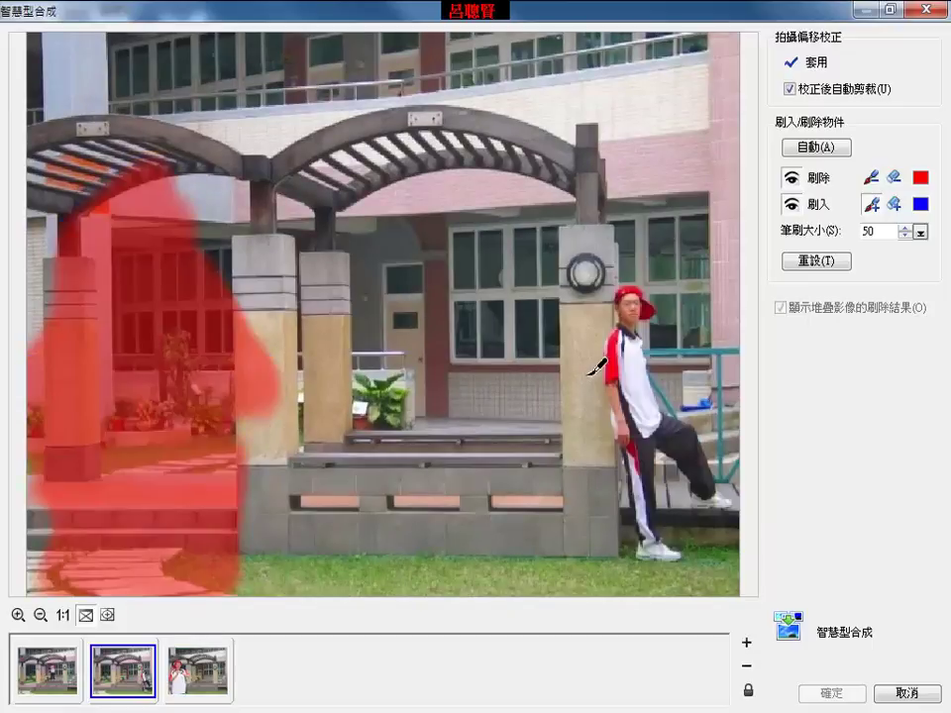
mouse_move(622, 293)
mouse_down()
mouse_move(608, 357)
mouse_move(650, 557)
mouse_move(666, 549)
mouse_move(648, 426)
mouse_move(686, 448)
mouse_move(718, 506)
mouse_move(719, 489)
mouse_move(668, 403)
mouse_move(646, 280)
mouse_up()
click(54, 680)
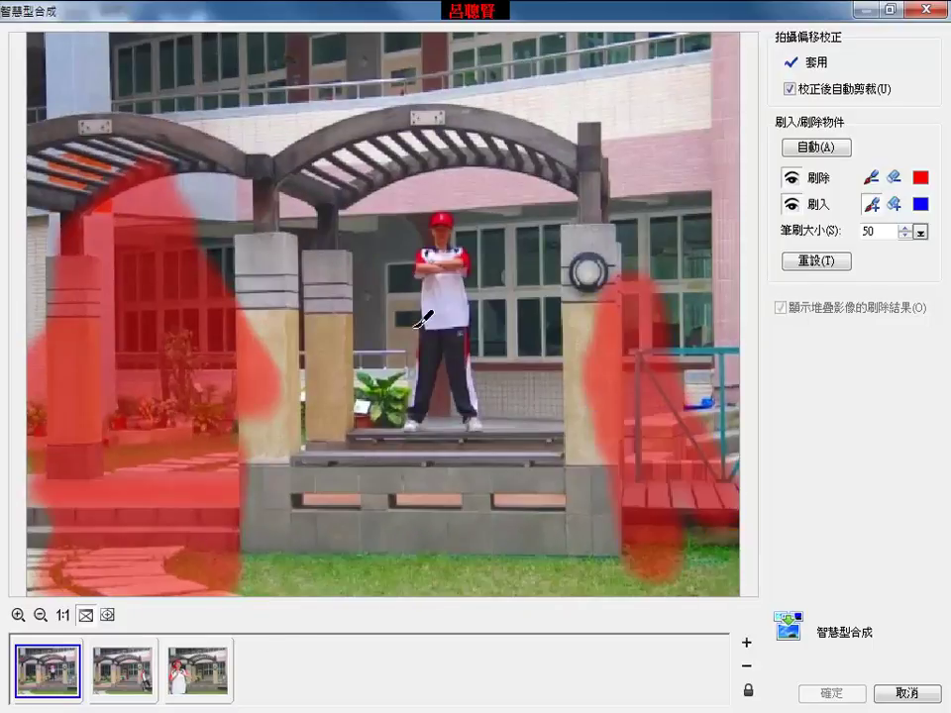
mouse_move(426, 319)
mouse_down()
mouse_move(450, 253)
mouse_move(450, 326)
mouse_move(418, 385)
mouse_move(483, 446)
mouse_move(491, 415)
mouse_move(477, 318)
mouse_move(440, 210)
mouse_move(415, 319)
mouse_move(429, 416)
mouse_up()
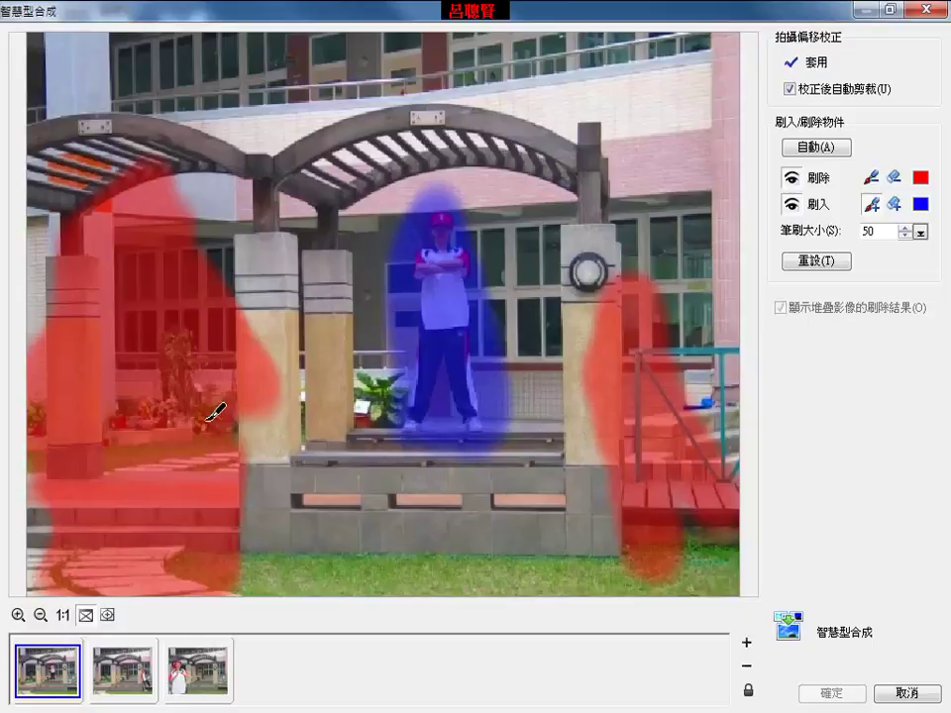
Review the brushed areas in all three photos, run 智慧型合成 and accept the merged picture
click(194, 672)
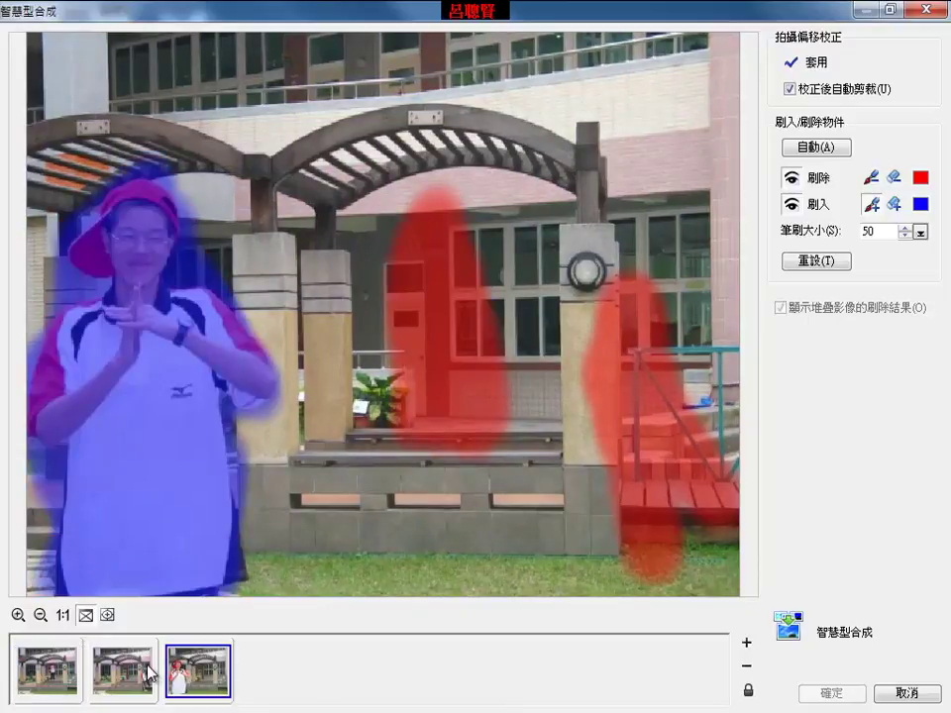
click(149, 674)
click(38, 679)
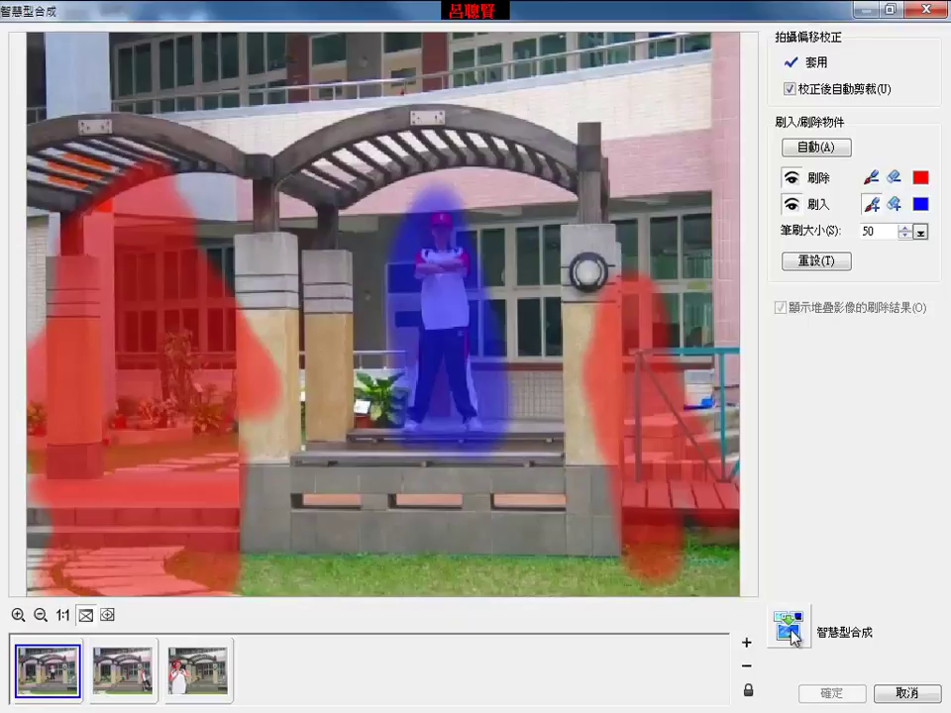
click(789, 628)
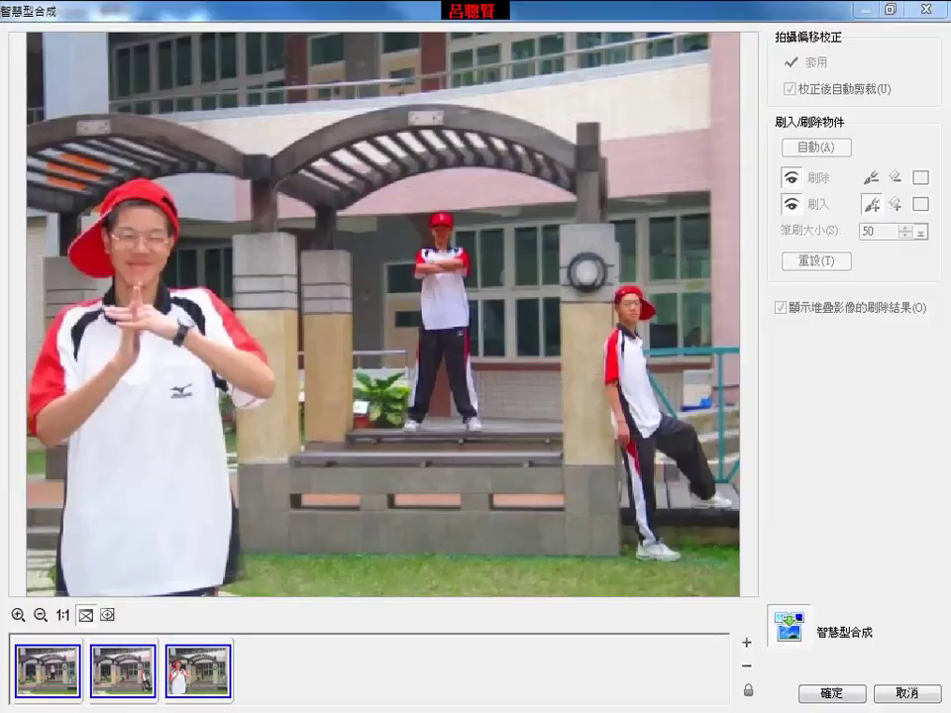
click(840, 697)
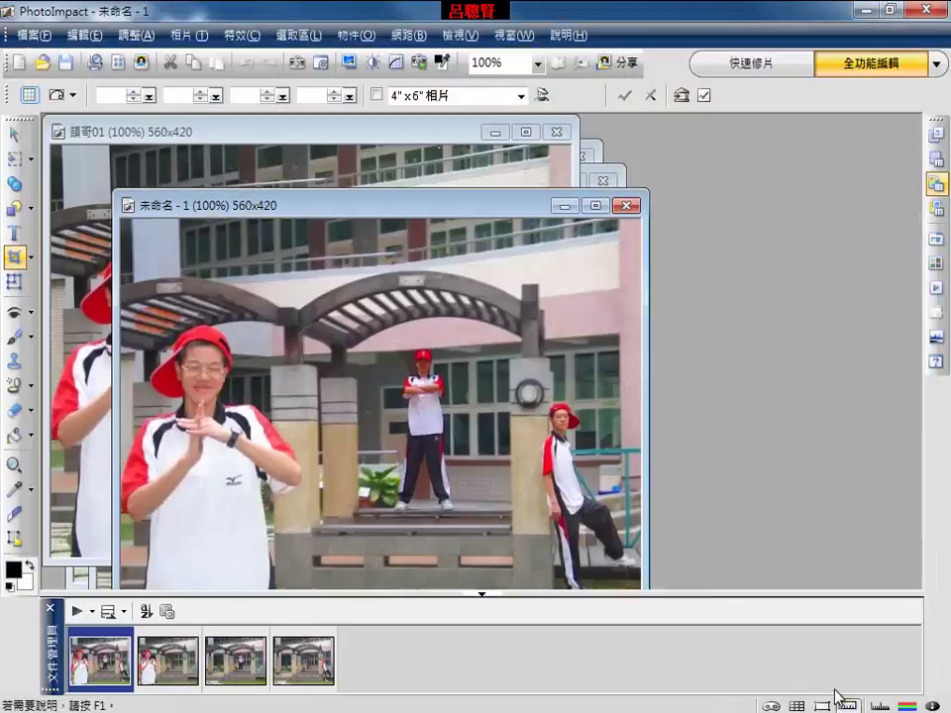
Close the three 頡哥 source photos and move the composite's window to the upper part of the workspace
click(557, 132)
drag(475, 213, 786, 414)
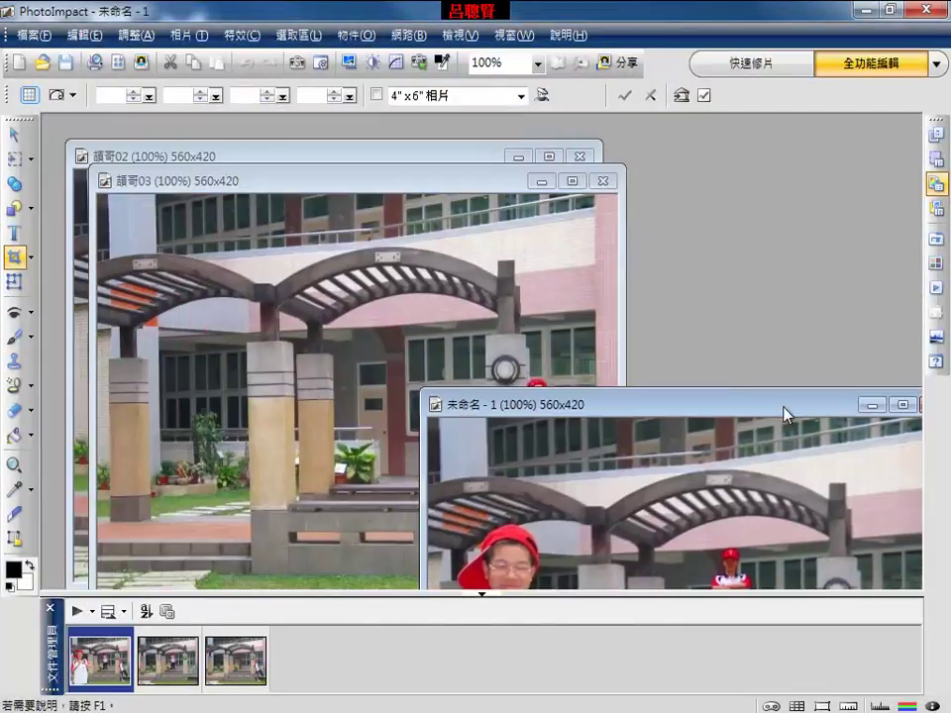
drag(499, 191, 425, 180)
click(528, 173)
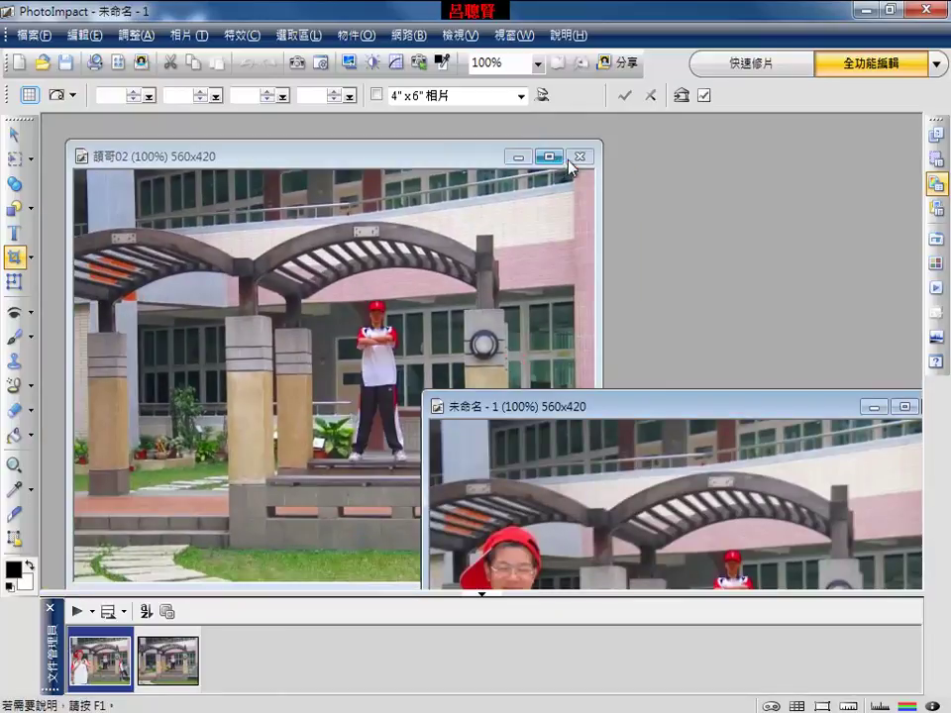
click(578, 157)
drag(707, 414, 439, 159)
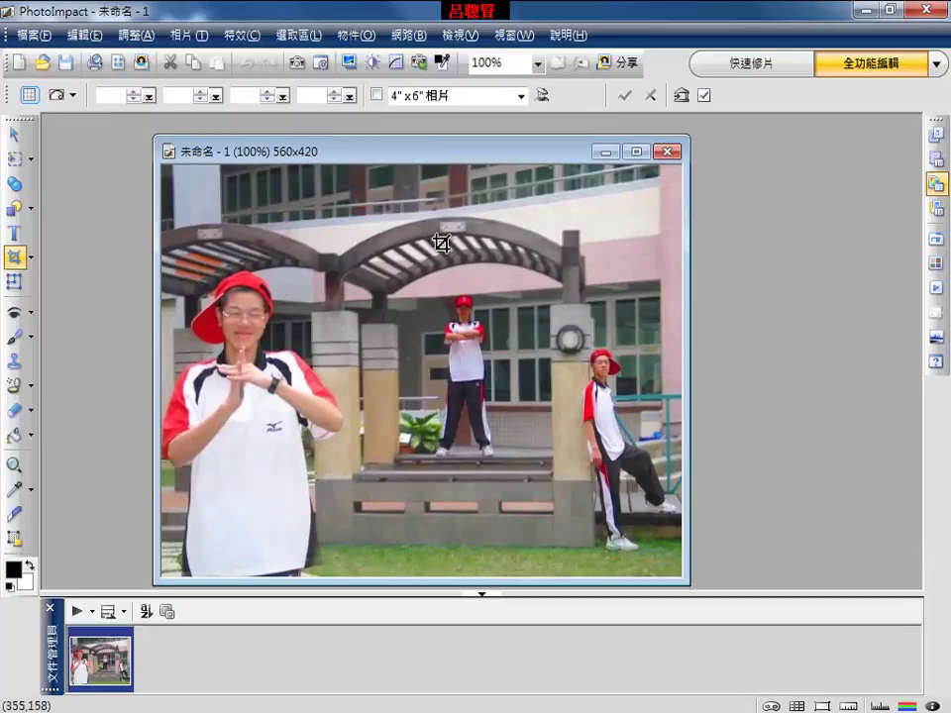
drag(399, 149, 317, 152)
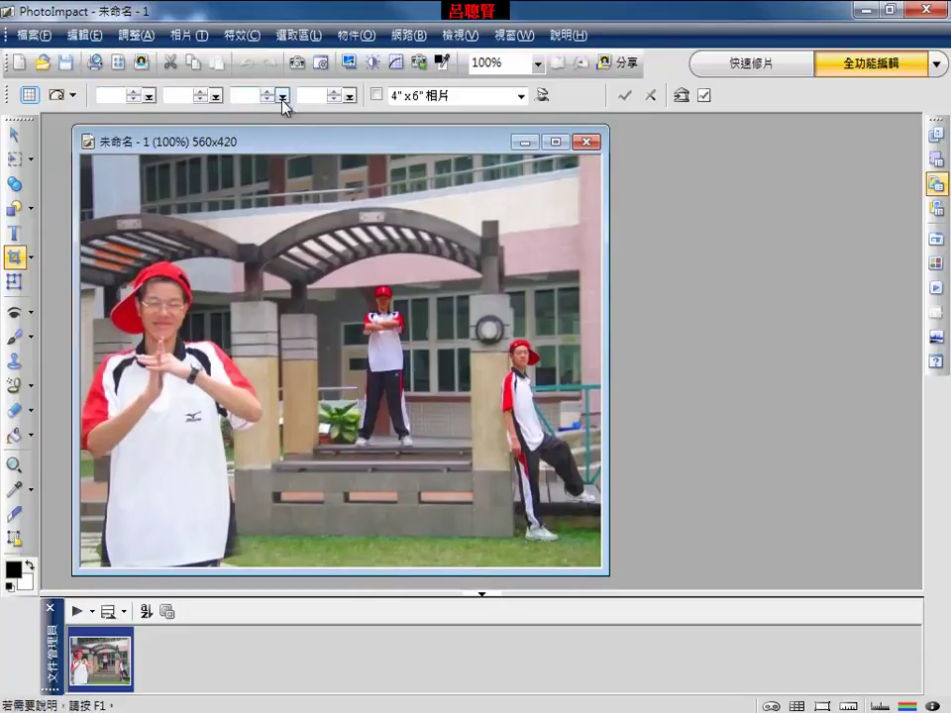
Minimize the composite, browse for and open 女人.jpg from the 第01課 folder, and move its window up
click(524, 142)
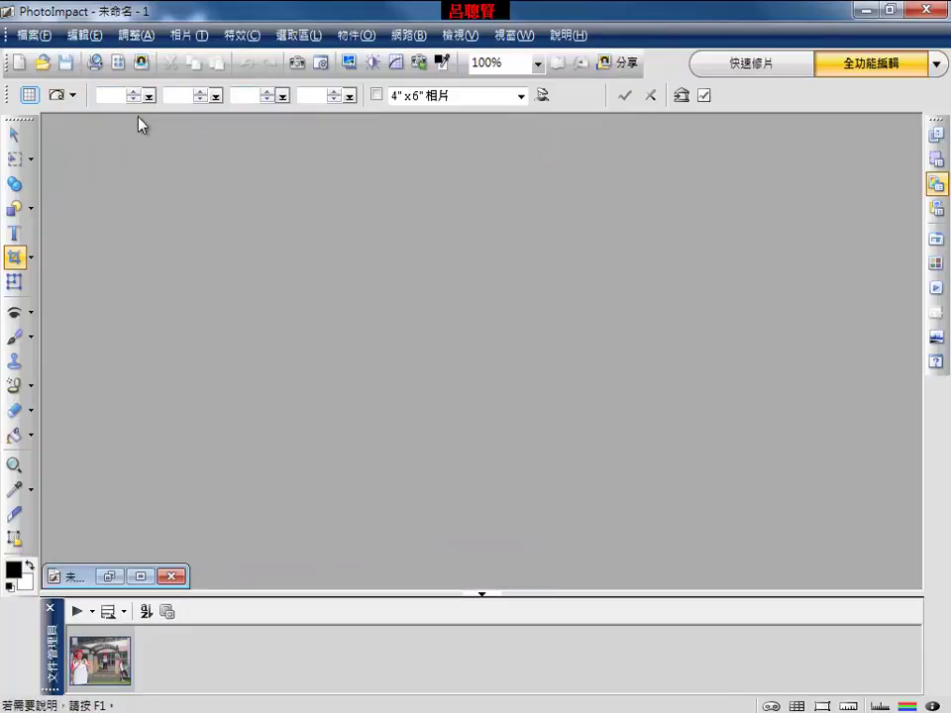
click(33, 37)
click(66, 103)
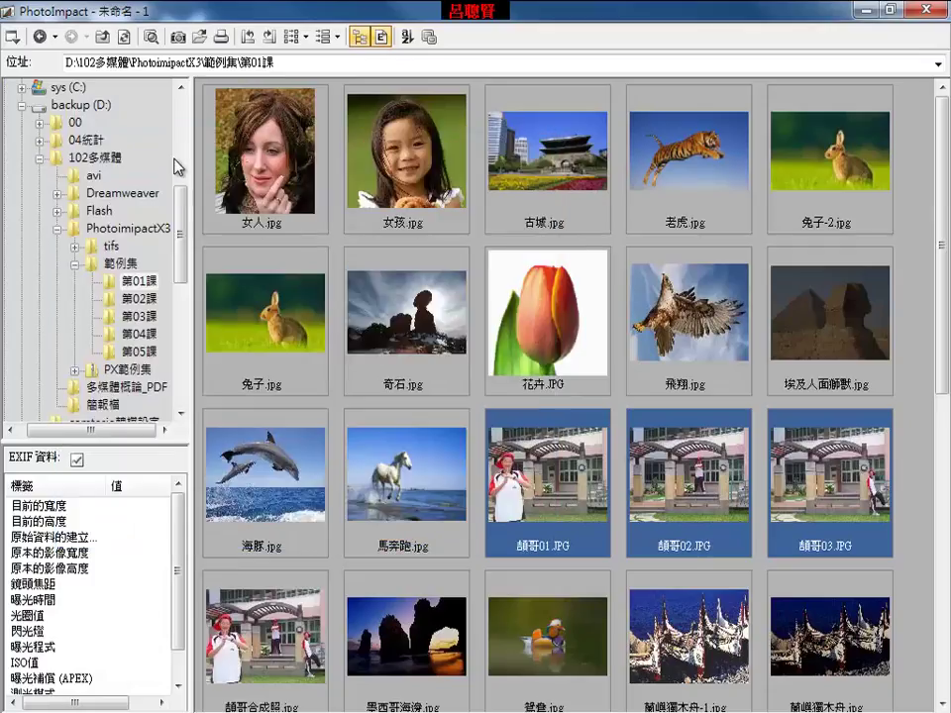
double_click(254, 155)
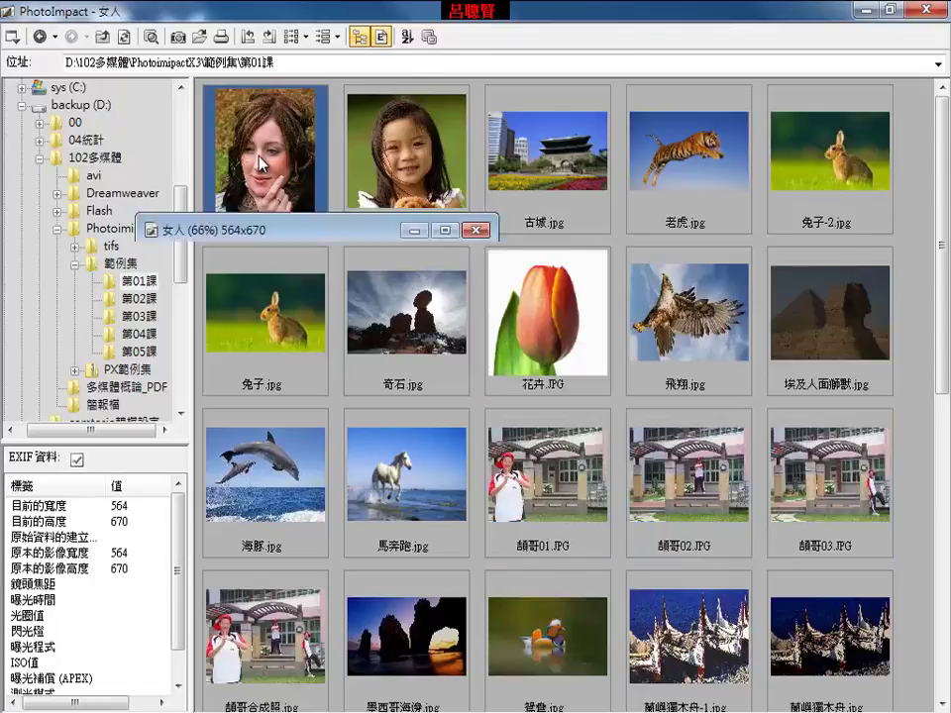
drag(356, 228, 396, 139)
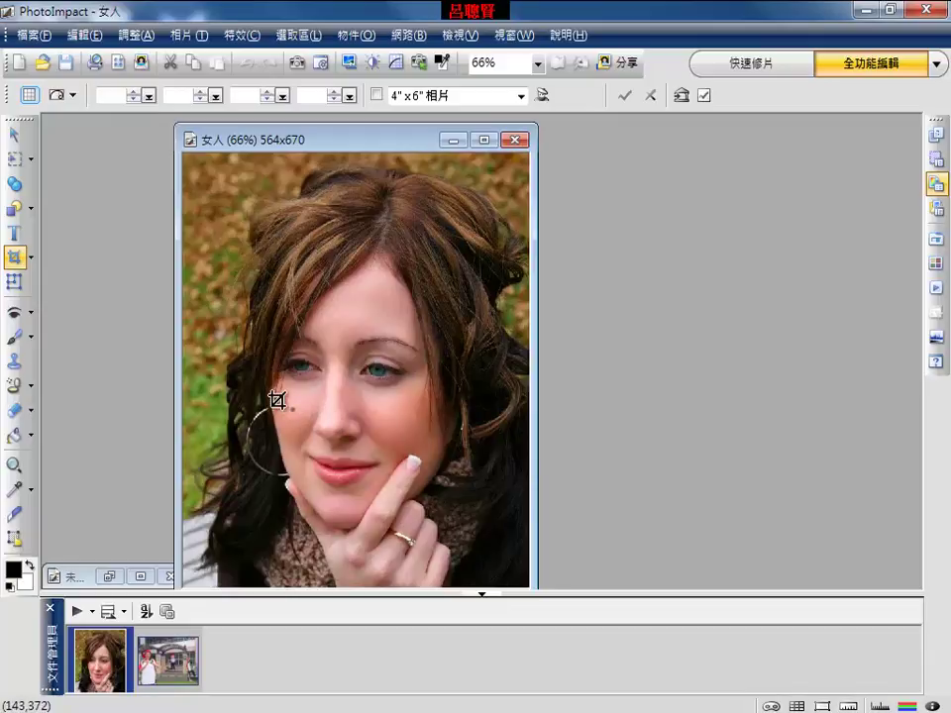
Magnify the mole on the woman's cheek to 400% and activate the 仿製-畫筆 clone brush
click(14, 464)
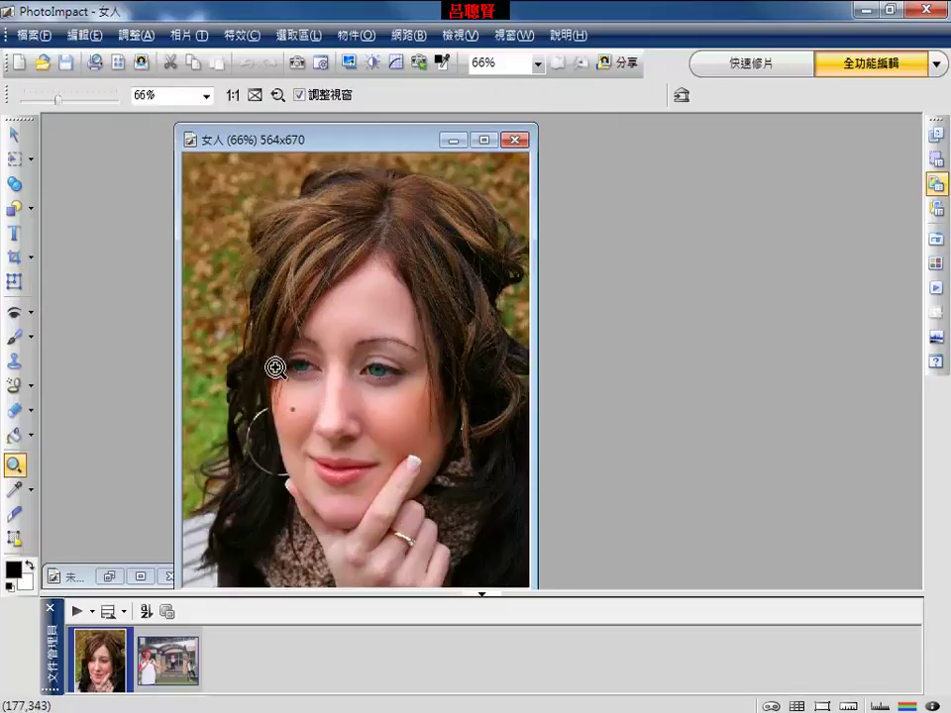
click(315, 436)
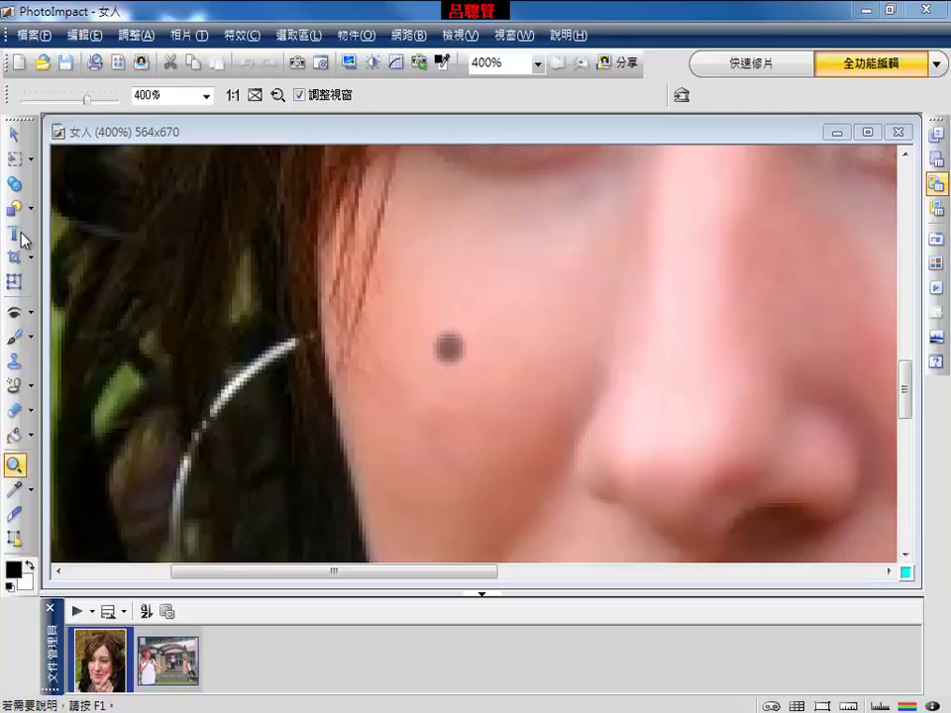
click(33, 390)
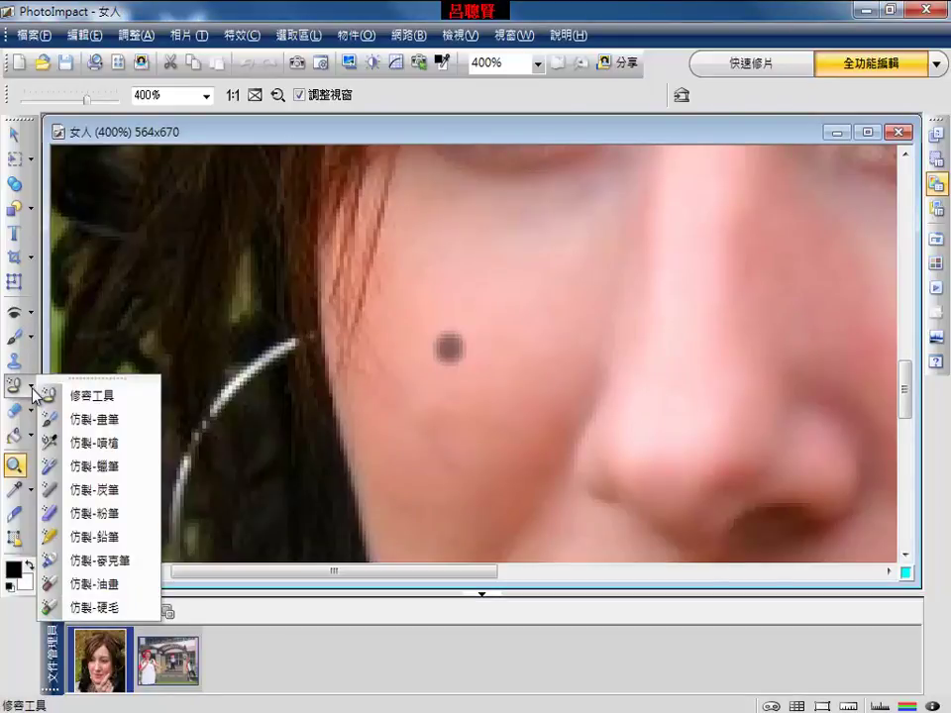
click(84, 420)
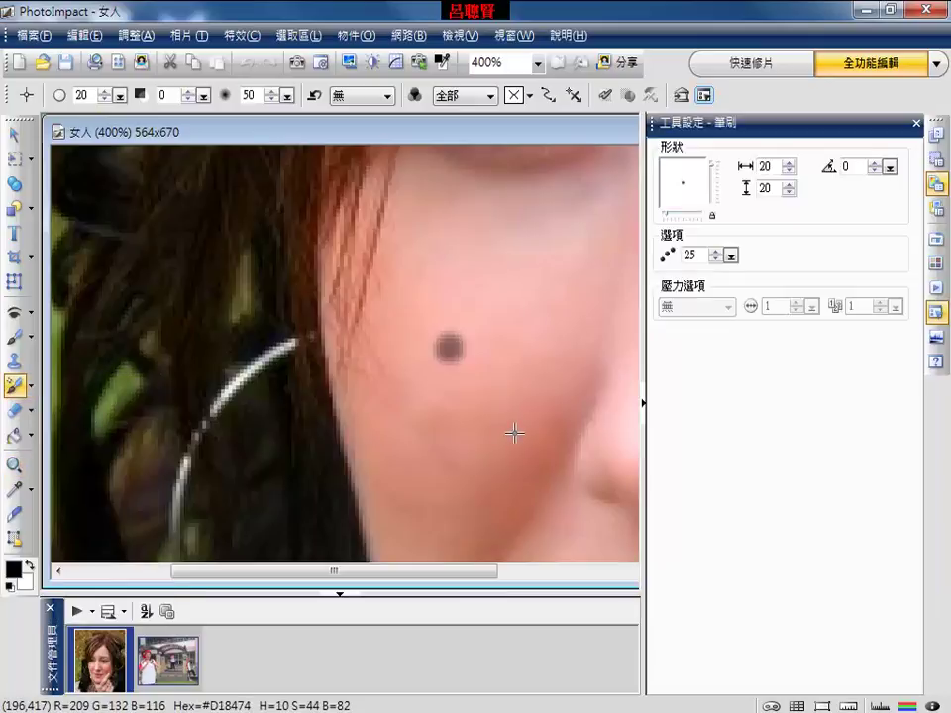
drag(531, 131, 400, 137)
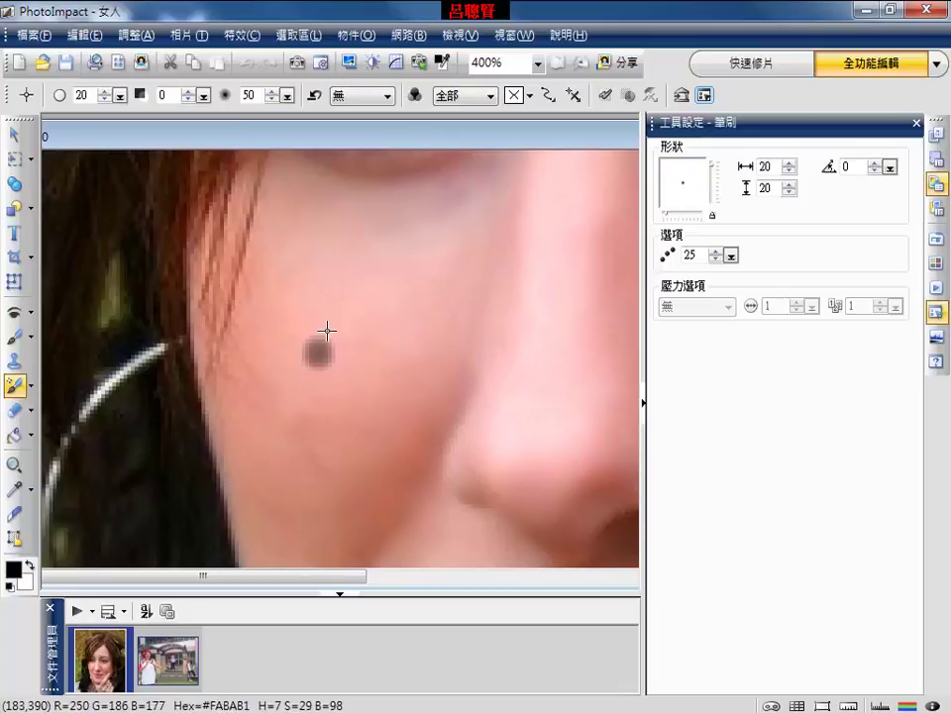
click(30, 387)
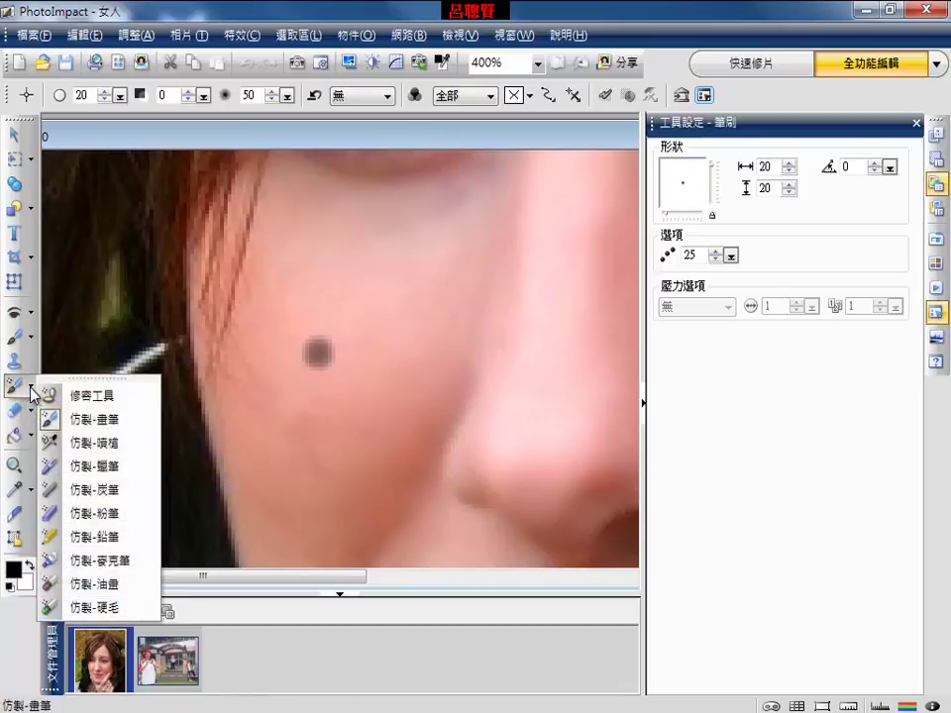
click(102, 423)
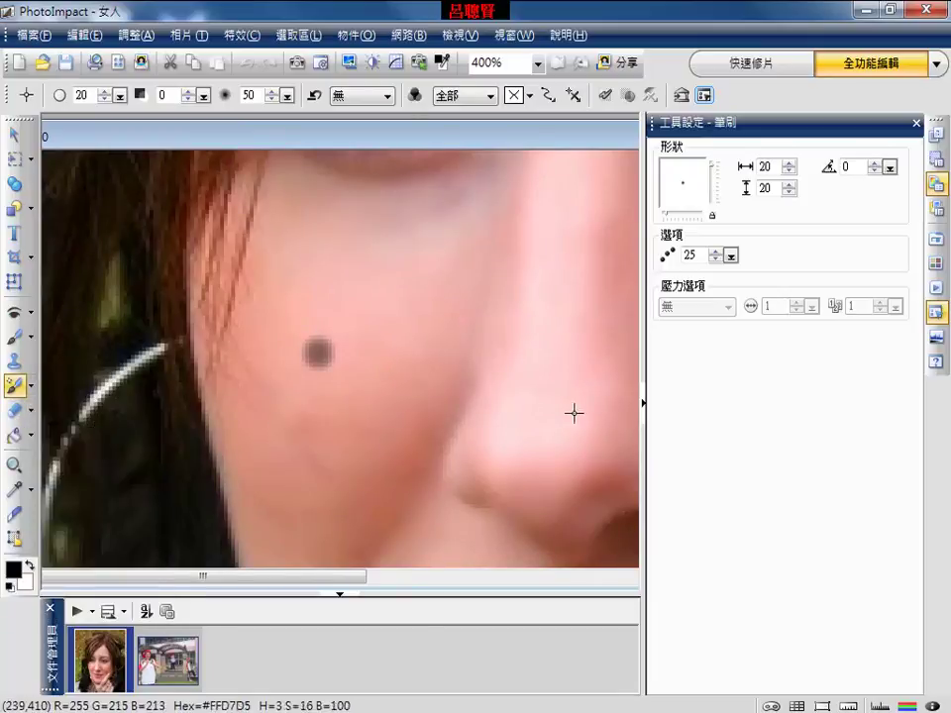
Try to paint on the cheek beside the mole with the clone brush without defining a source point
click(423, 371)
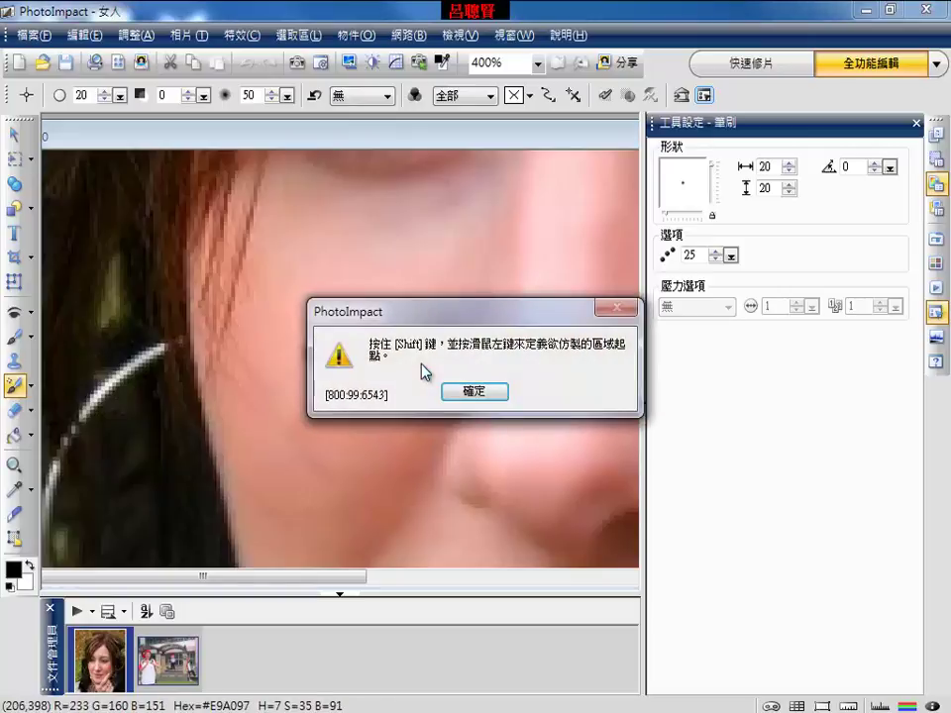
drag(464, 308, 458, 459)
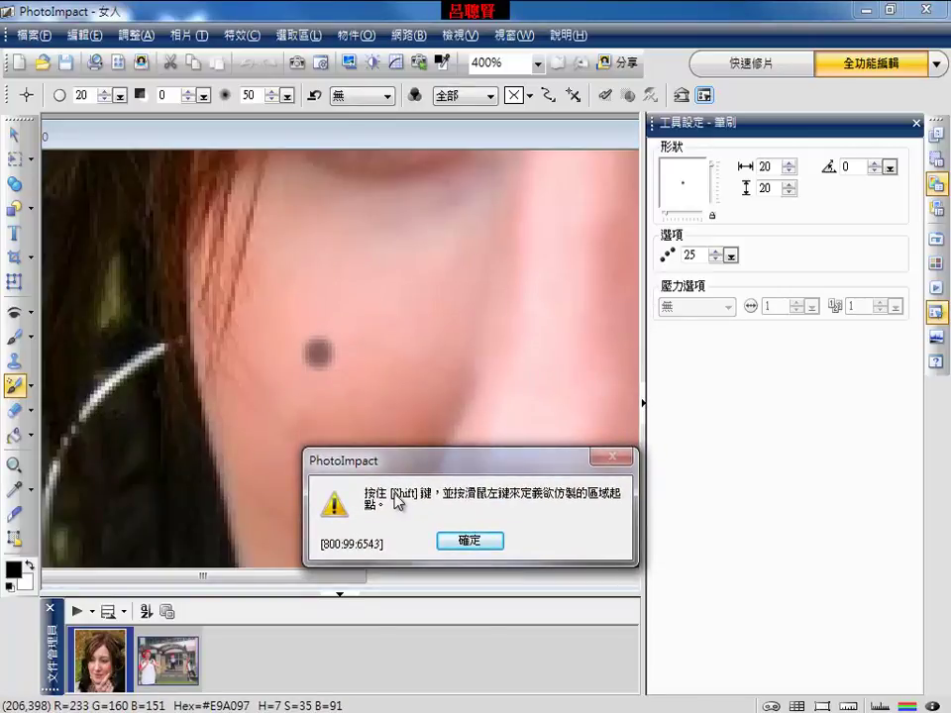
click(474, 542)
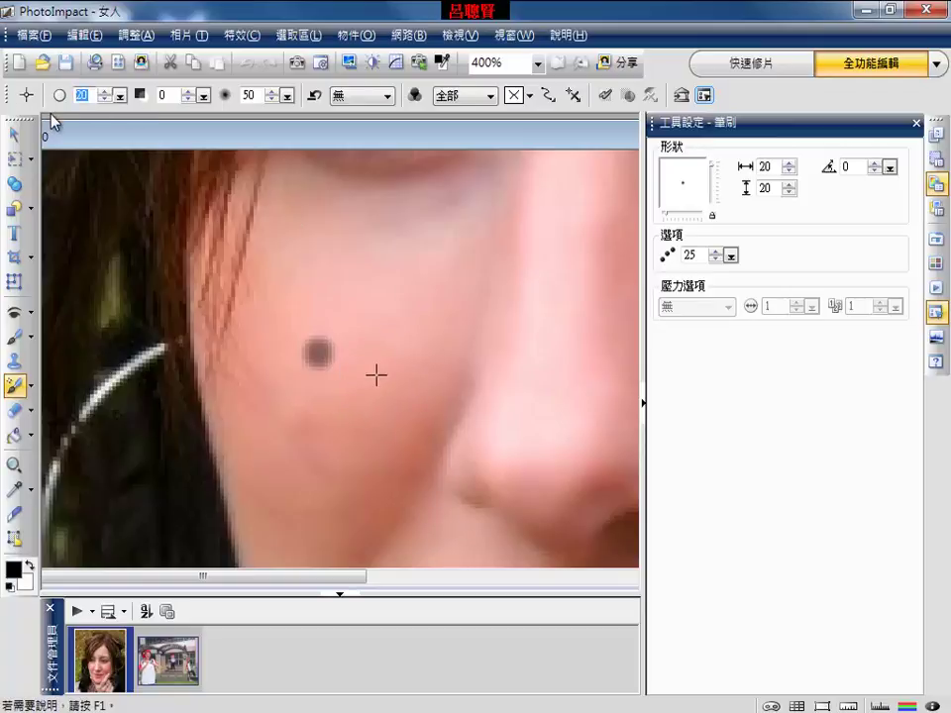
Set the clone brush size to 16, cover the mole with skin sampled just beside it, and check the face at 100%
text(16)
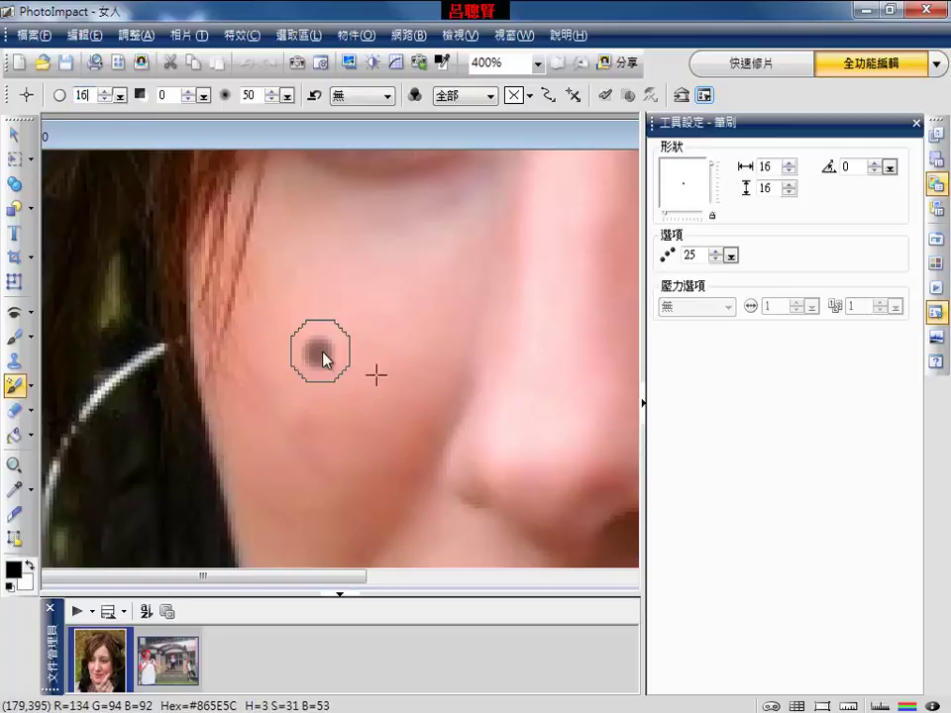
click(318, 359)
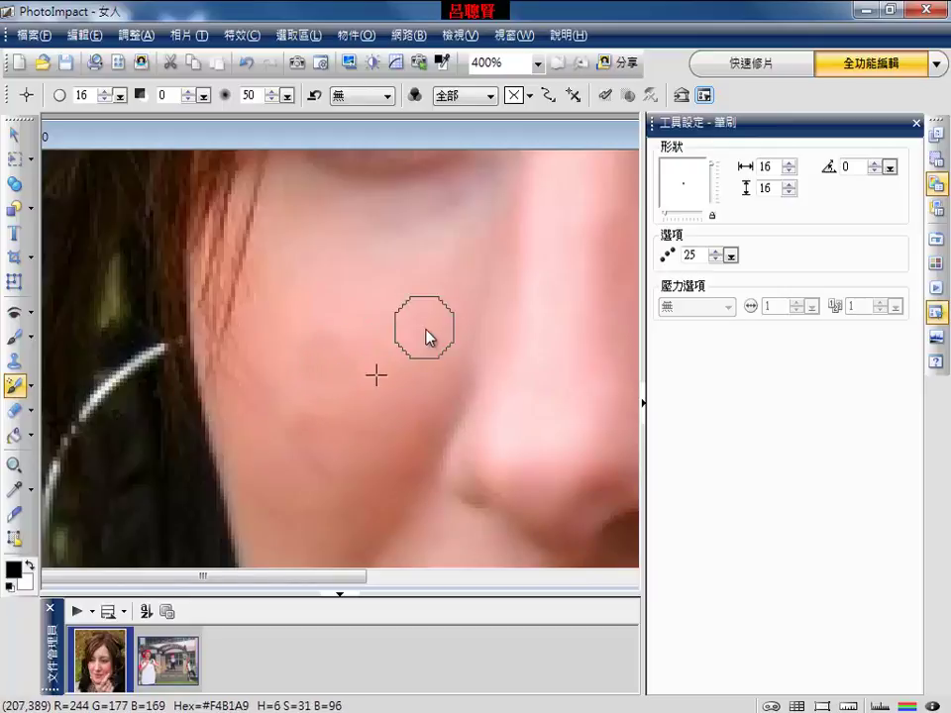
click(538, 64)
click(508, 210)
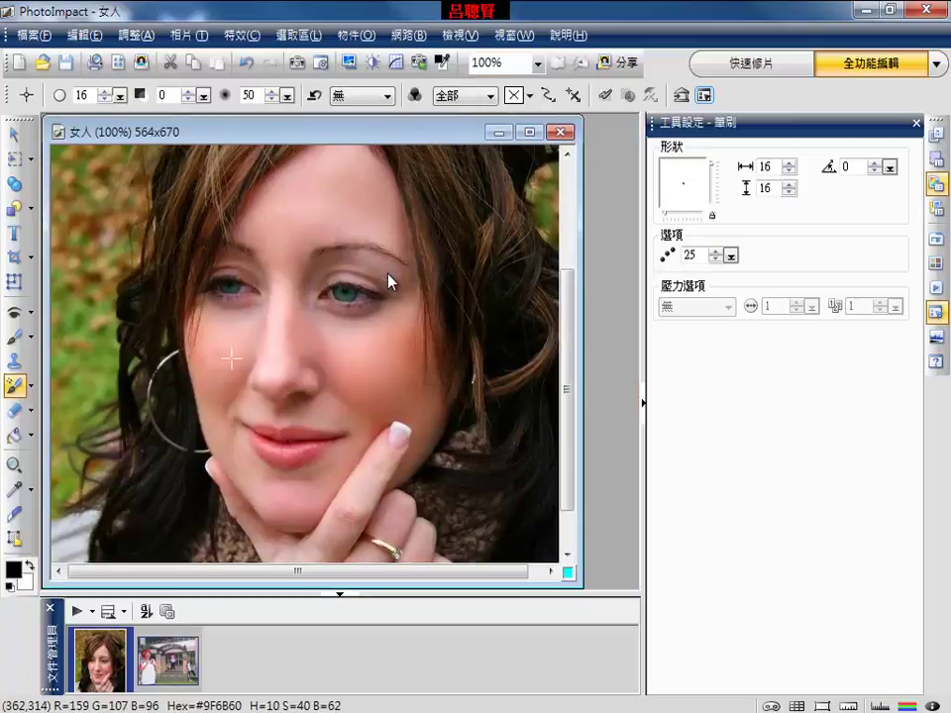
click(14, 134)
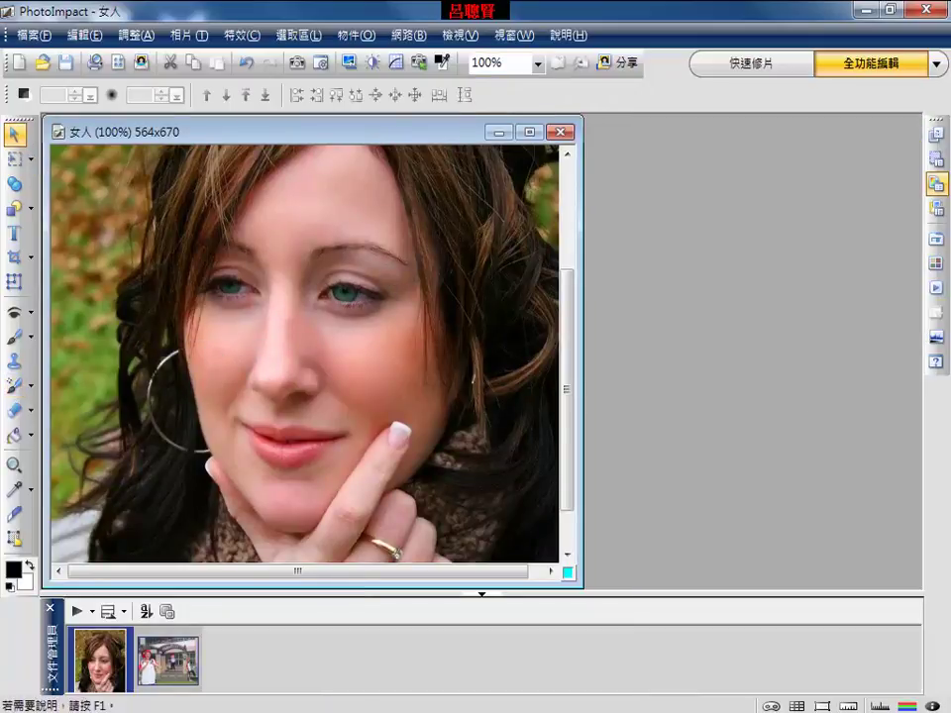